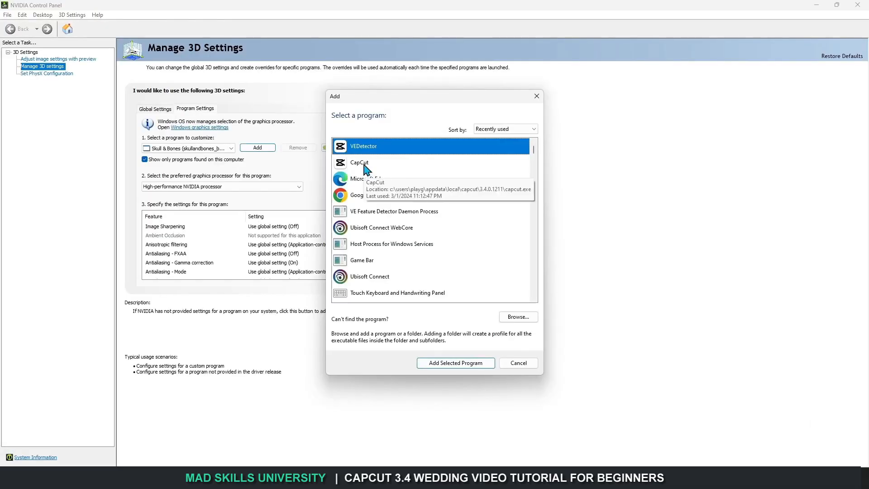
Step: Add CapCut to the per-program 3D settings, set its preferred graphics processor to Integrated graphics, and apply the change
click(363, 165)
double_click(363, 165)
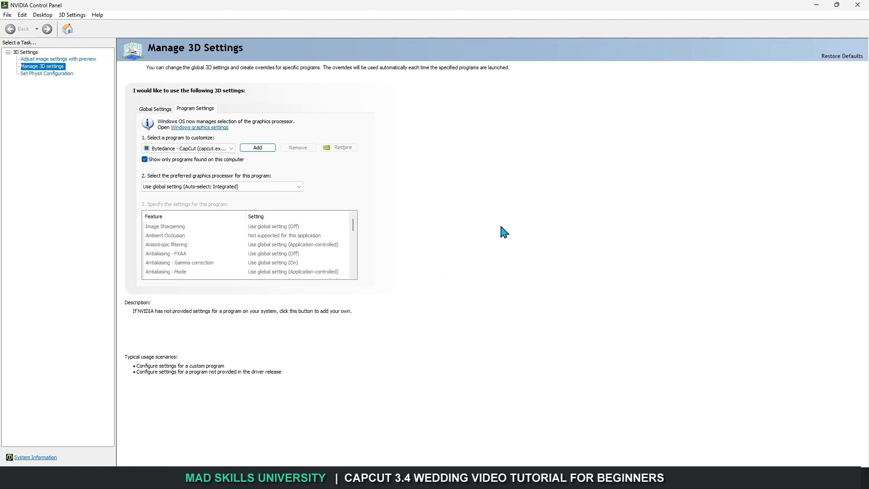
click(222, 188)
click(199, 210)
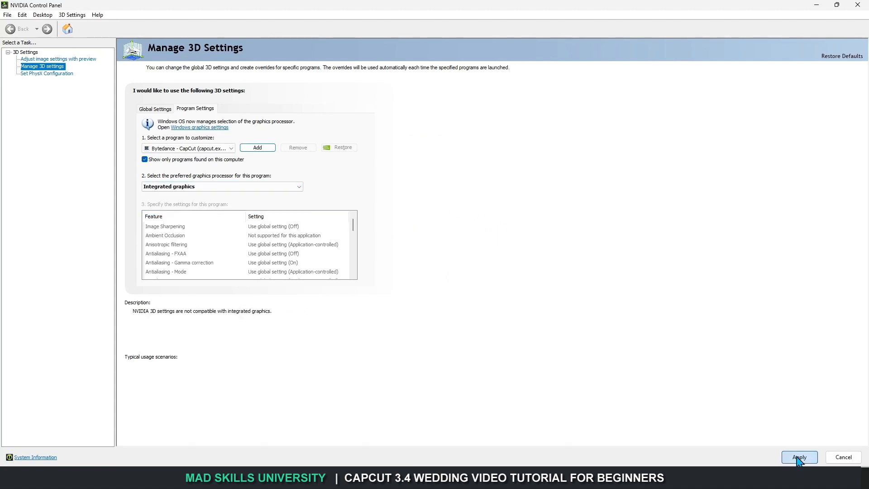
key(Return)
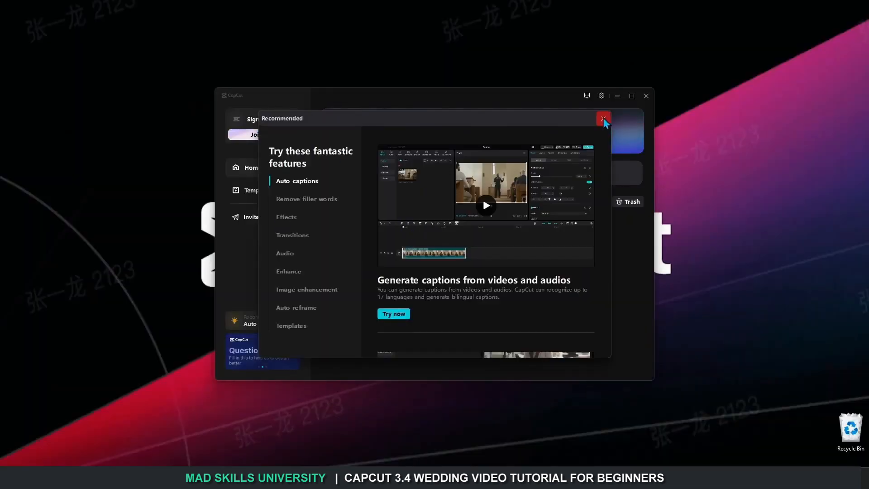
Step: Switch to CapCut, dismiss the recommended features, import the song "I Need Only You" and place it at the start of the timeline
click(604, 118)
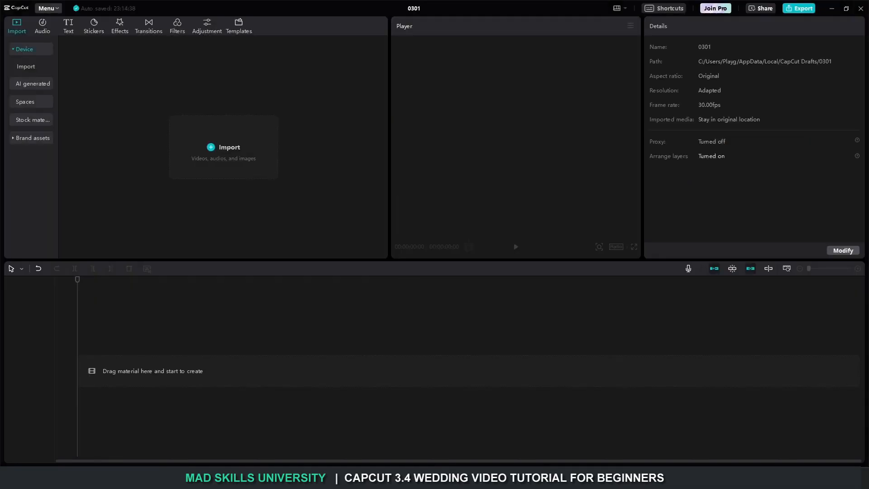
drag(864, 271, 241, 115)
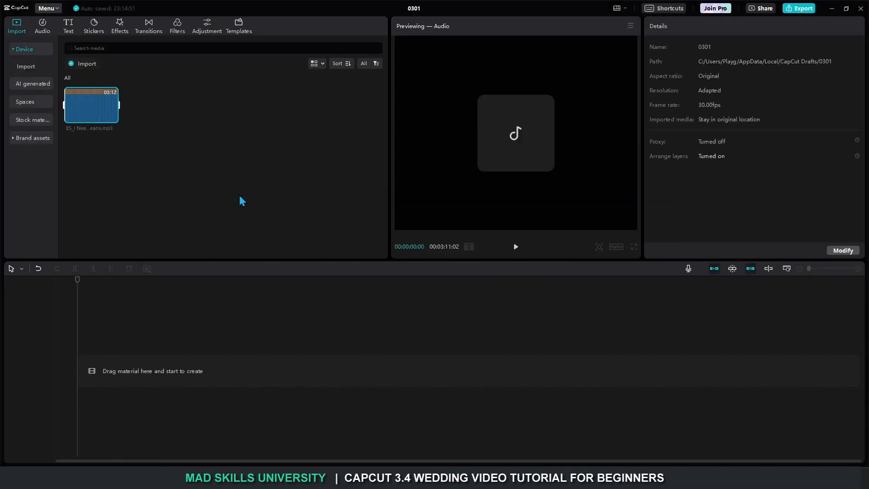
drag(98, 112, 78, 385)
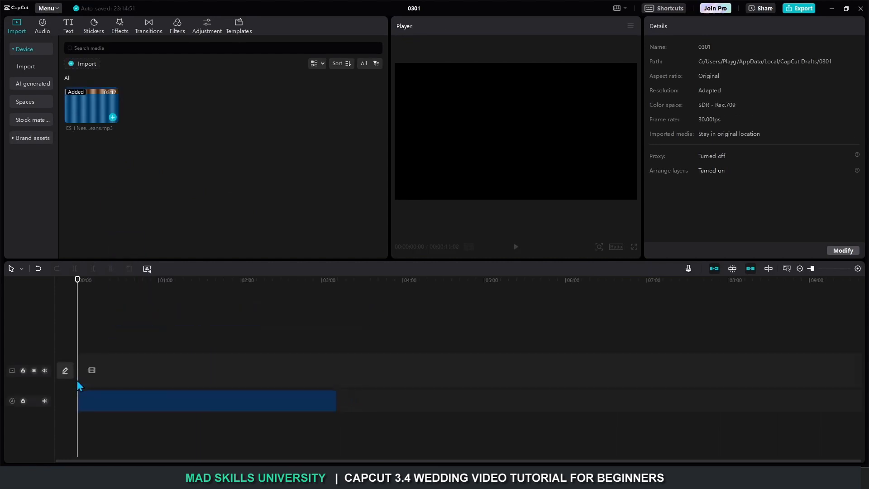
click(787, 269)
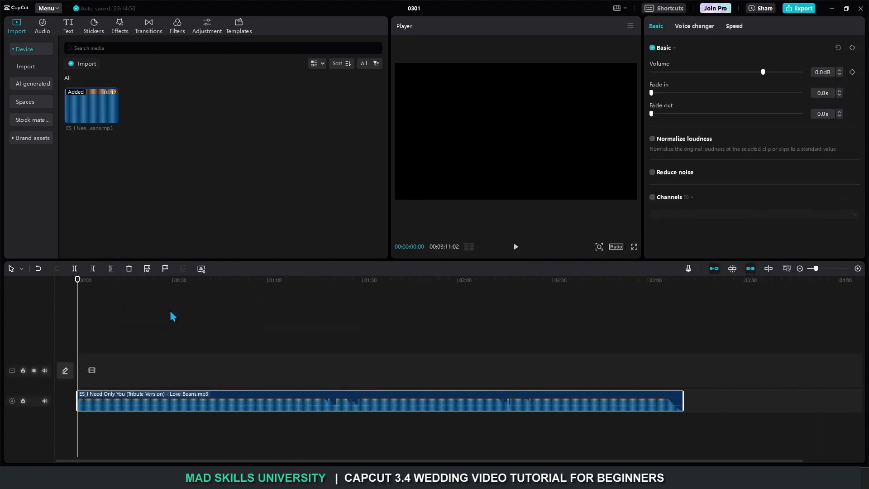
key(space)
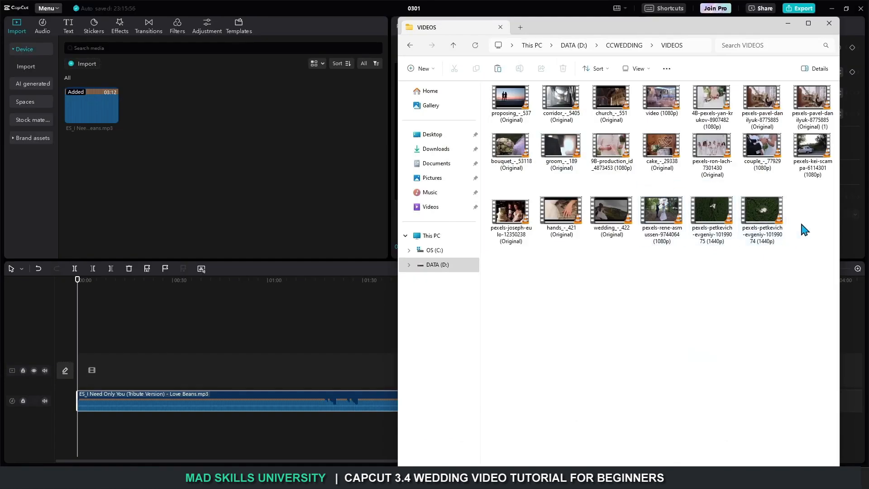
Step: Try to import all the clips from the VIDEOS folder into the media library at once
key(ctrl+a)
drag(564, 100, 238, 135)
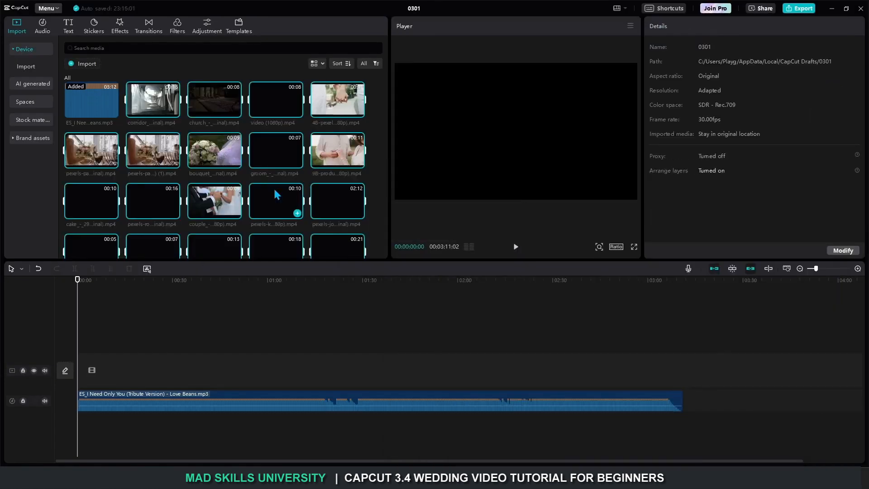
scroll(280, 181, down, 1)
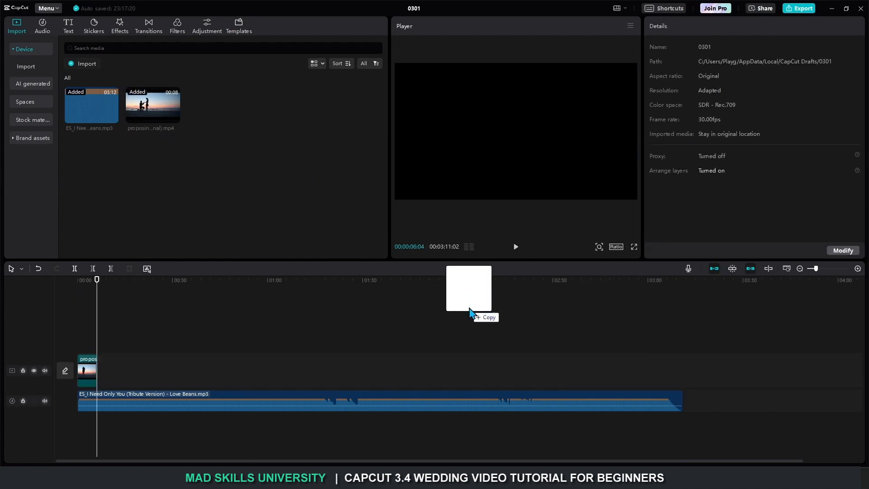
Step: Bring in the remaining wedding clips and line them up in story order on the timeline after the proposal clip
drag(471, 310, 146, 365)
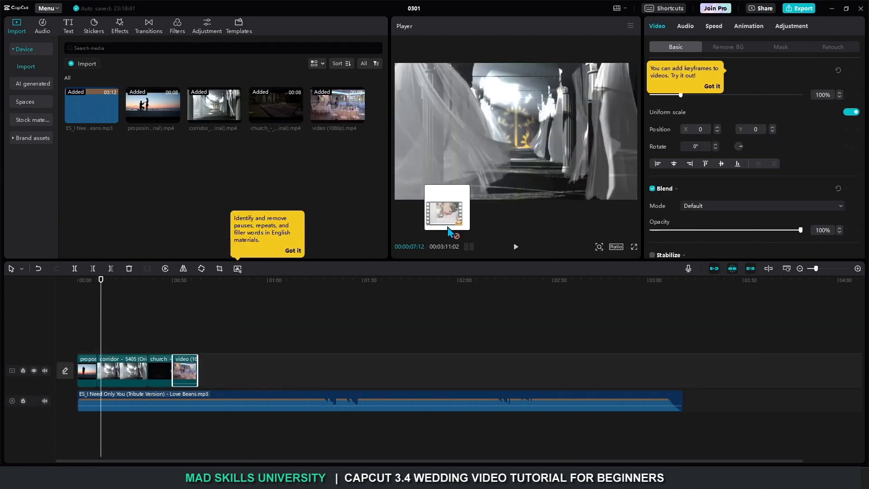
drag(450, 233, 92, 155)
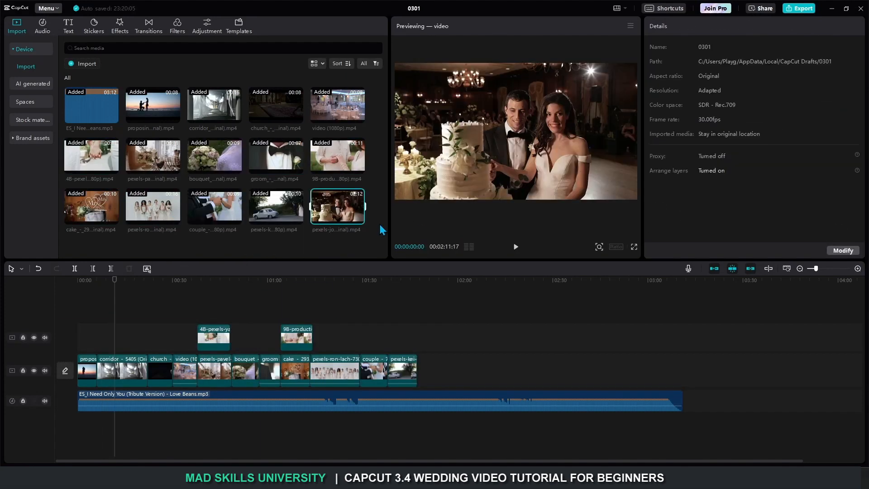
drag(337, 206, 506, 371)
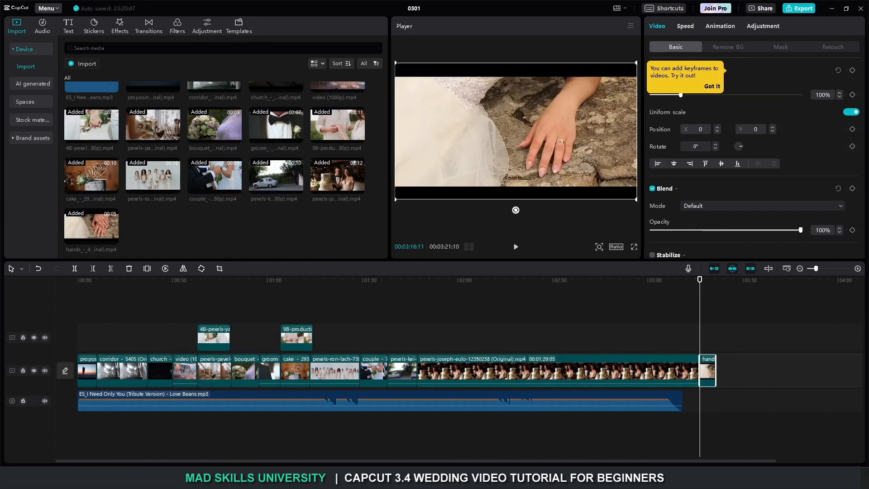
drag(214, 226, 761, 370)
Step: Enlarge the groom clip to 112% so it fills the frame, and select the bridesmaids clip for the same check
scroll(778, 276, down, 3)
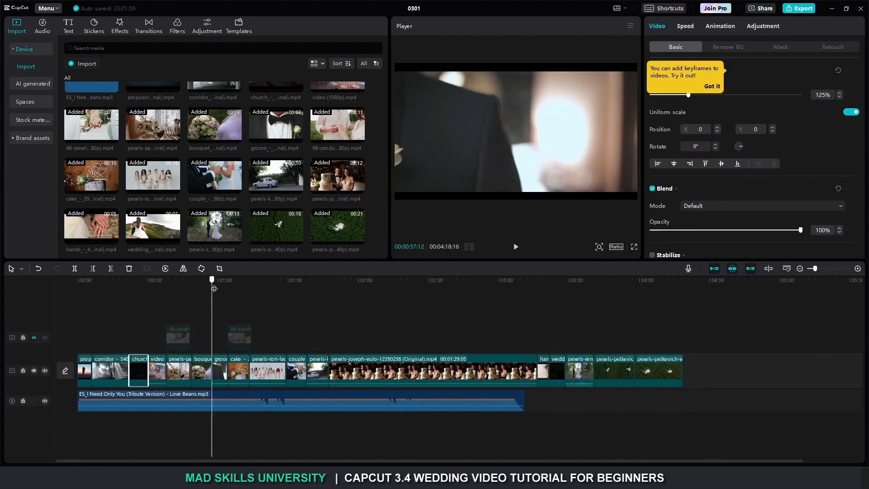
click(217, 286)
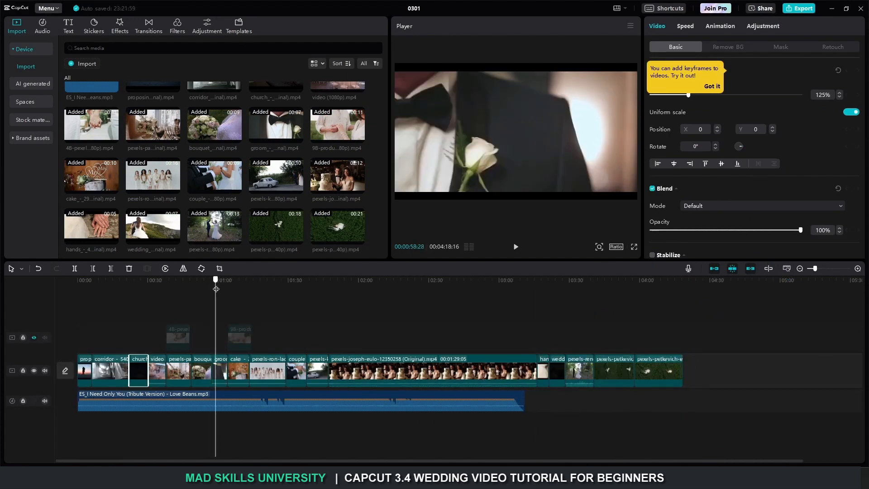
click(570, 142)
drag(636, 191, 649, 208)
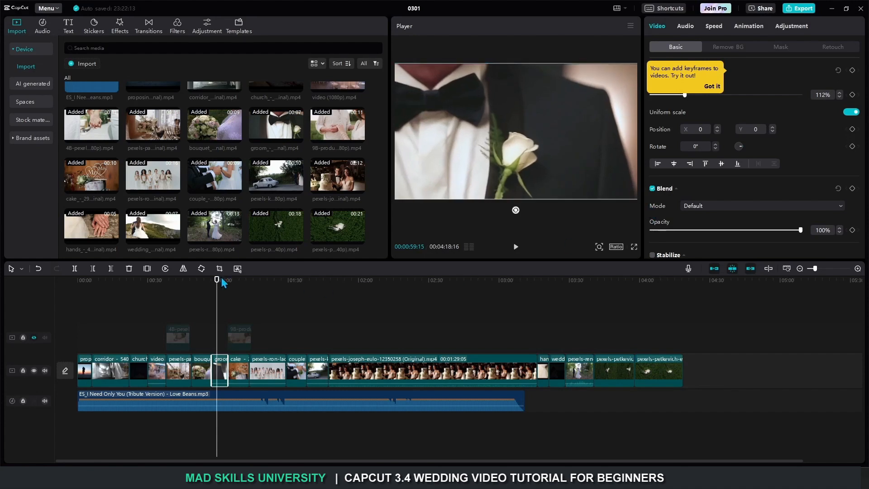
drag(217, 282, 259, 287)
click(633, 195)
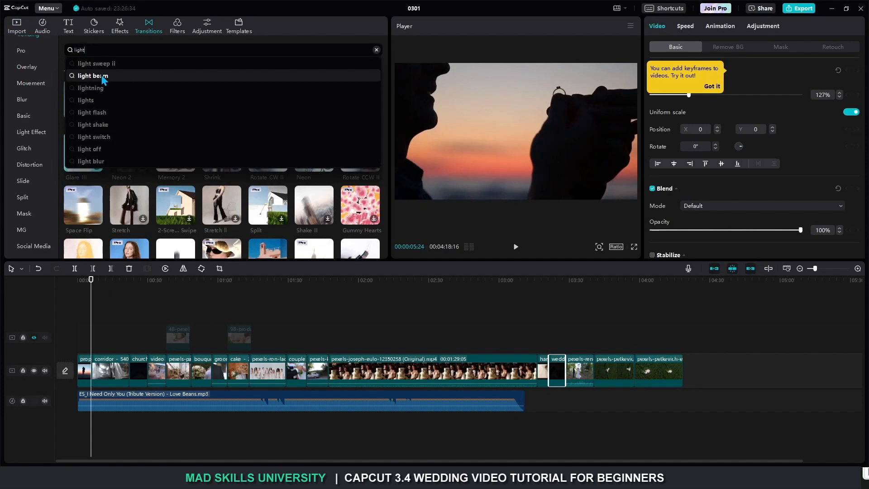
Step: Search the transitions for "light beam", put one between the proposal and corridor clips, and preview it
click(103, 80)
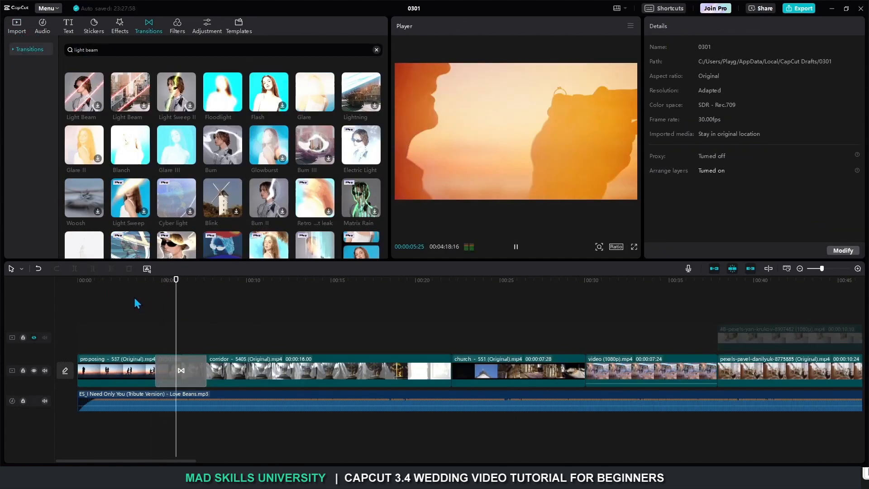
key(space)
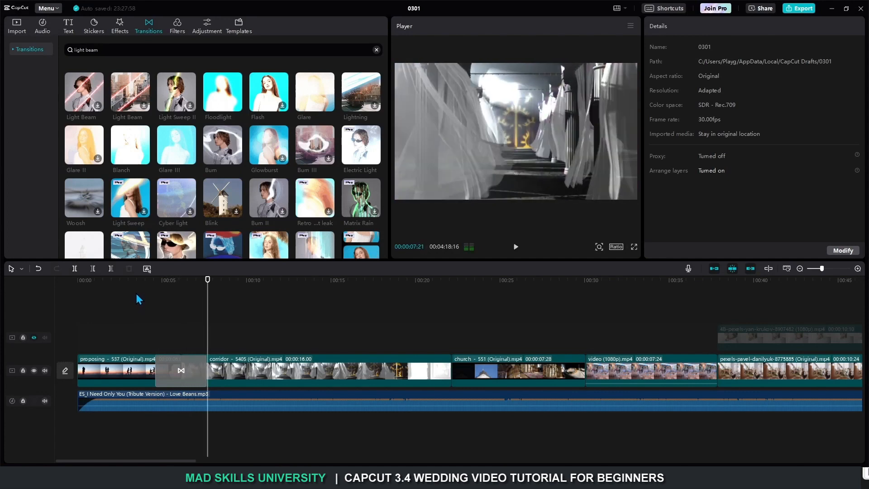
key(space)
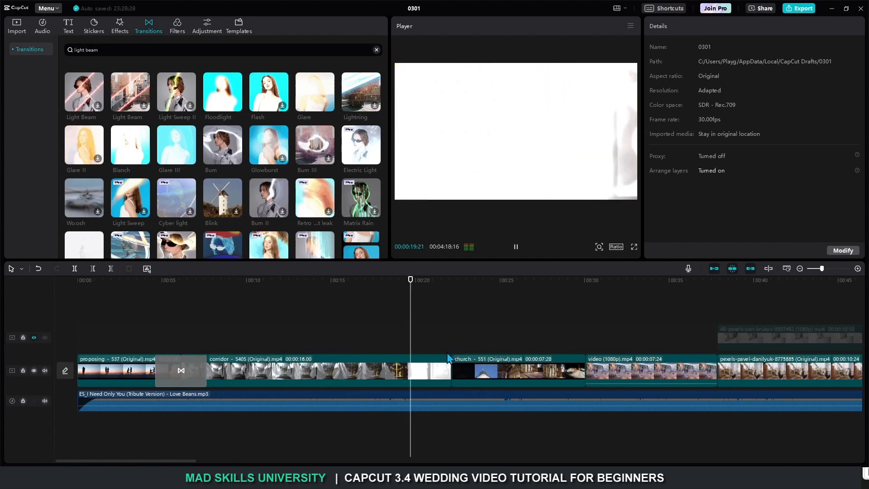
Step: Trim the end of the corridor clip back to about the 15-second mark and play the shortened section
drag(448, 358, 333, 358)
click(312, 282)
key(space)
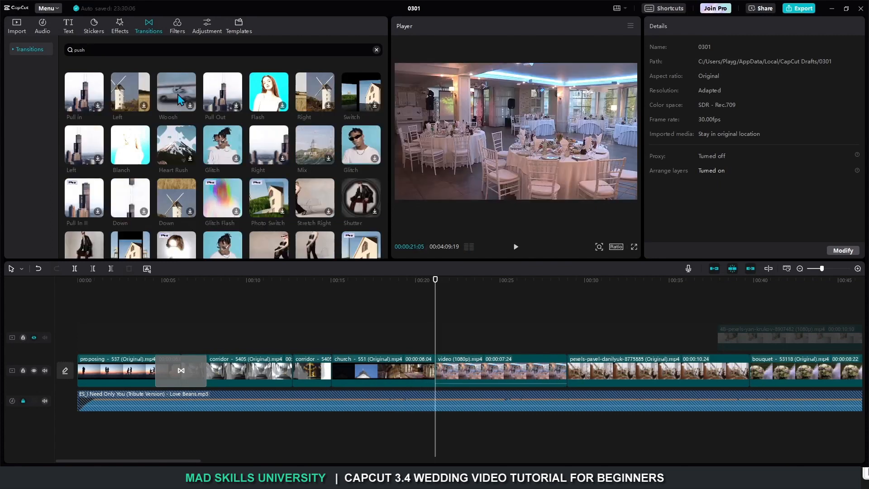
Step: Add the Woosh transition between the church and reception hall clips, lengthen it to 3.1 s, and preview it
mouse_move(177, 95)
mouse_move(177, 99)
mouse_down()
mouse_move(417, 374)
mouse_move(430, 384)
mouse_move(432, 376)
mouse_up()
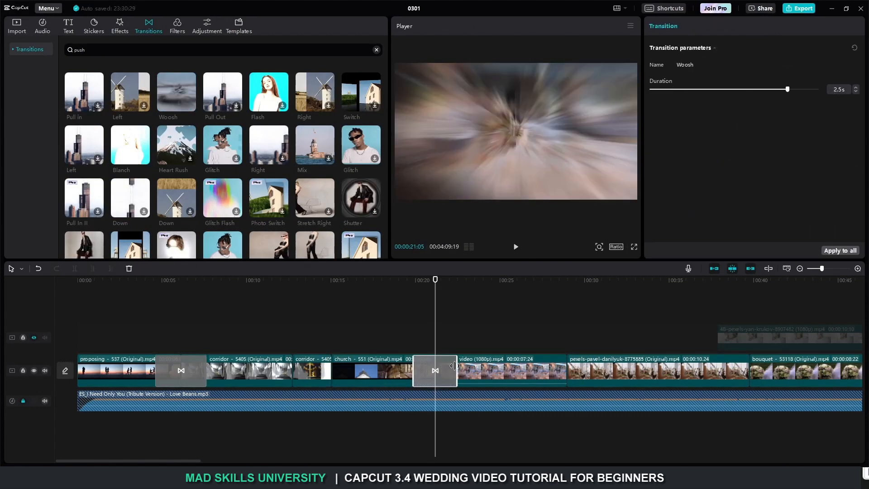
click(387, 287)
key(space)
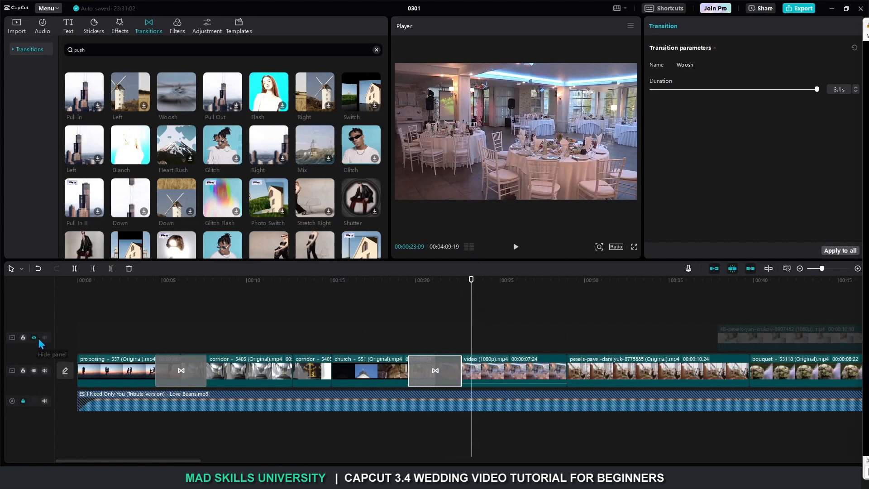
Step: Show the hidden overlay track and move its holding-hands clip to start at the cut between the church and reception hall clips
click(34, 337)
drag(779, 337, 495, 337)
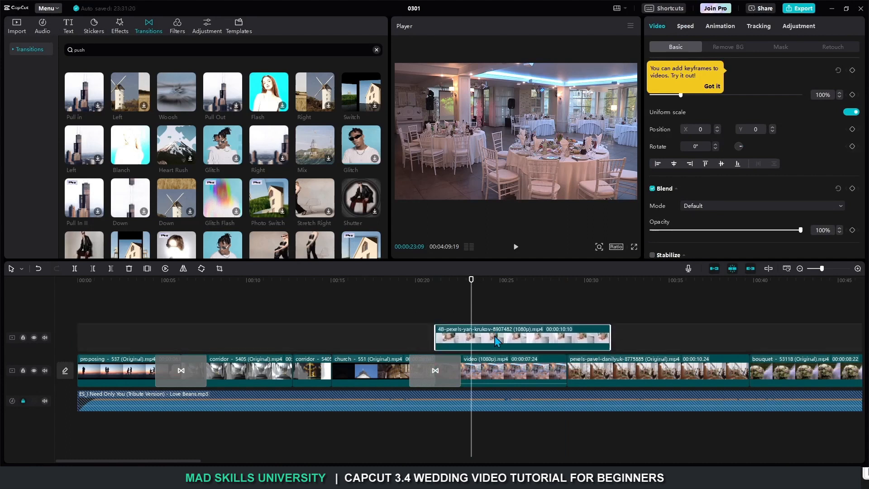
Step: Set the holding-hands overlay's blend mode to Screen with 88% opacity and preview the section
scroll(771, 146, down, 3)
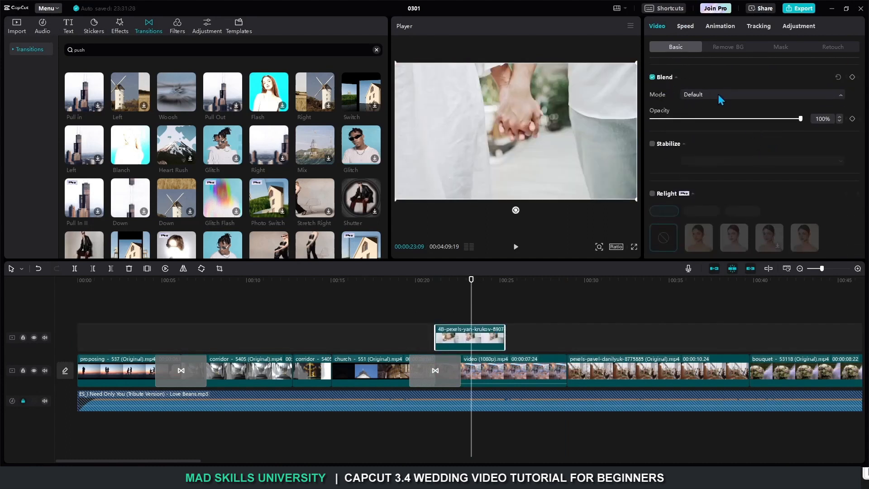
click(770, 96)
click(719, 139)
mouse_move(800, 118)
mouse_down()
mouse_move(739, 118)
mouse_move(789, 119)
mouse_up()
click(392, 285)
key(space)
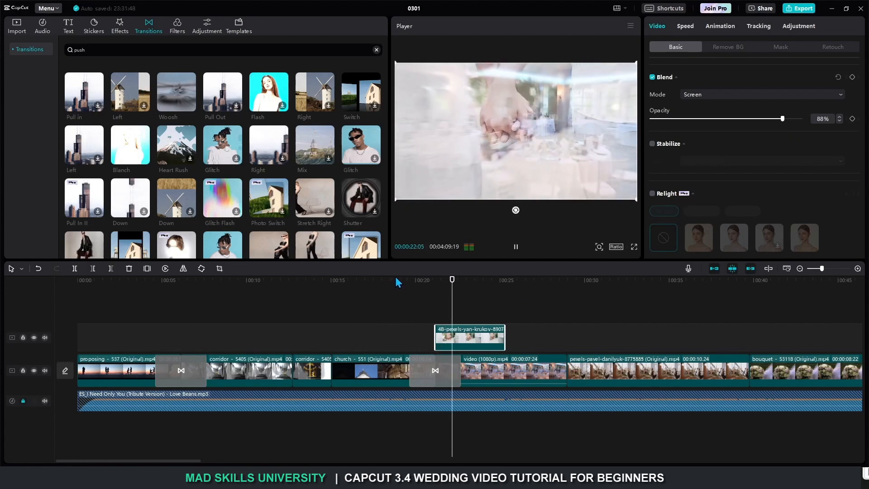
Step: With the main track hidden, scale the holding-hands overlay to 159% at X 219, Y -401, and preview it with the main track shown again
click(23, 370)
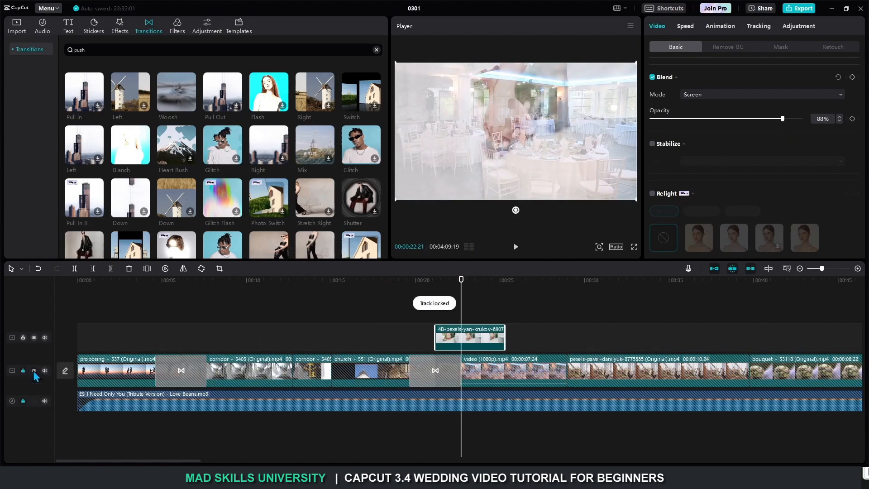
click(34, 370)
drag(634, 199, 692, 258)
drag(552, 149, 566, 176)
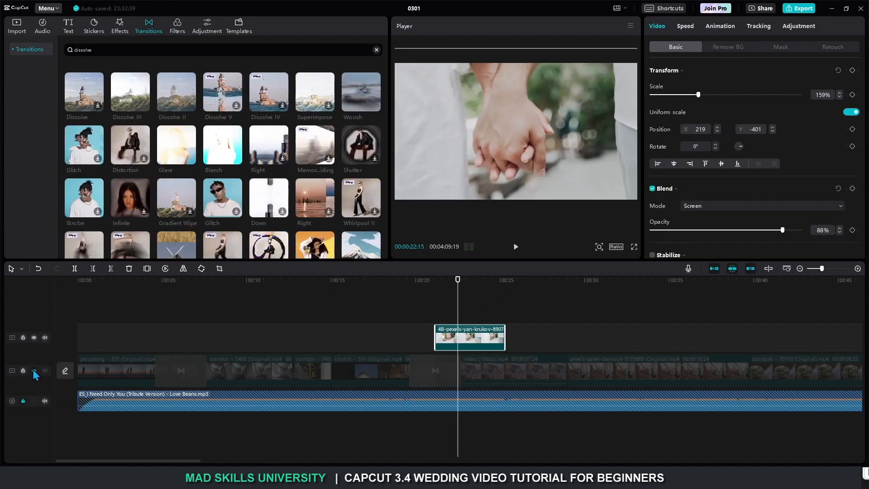
click(34, 370)
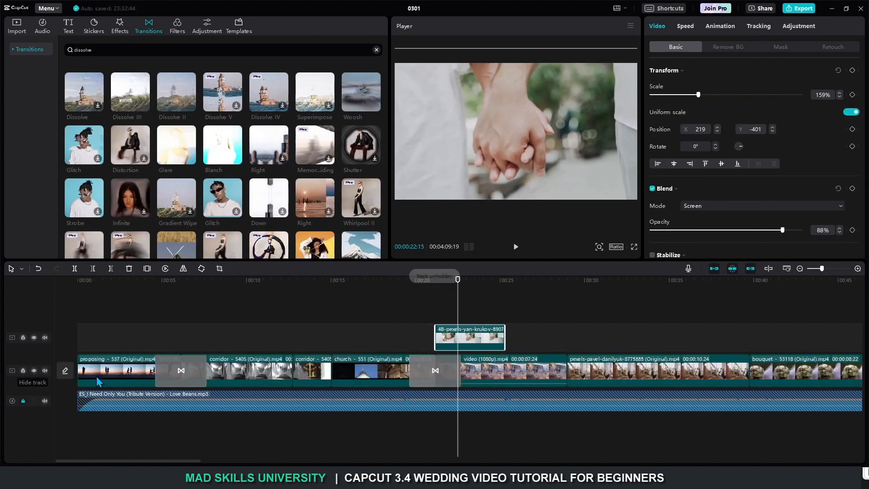
click(415, 284)
key(space)
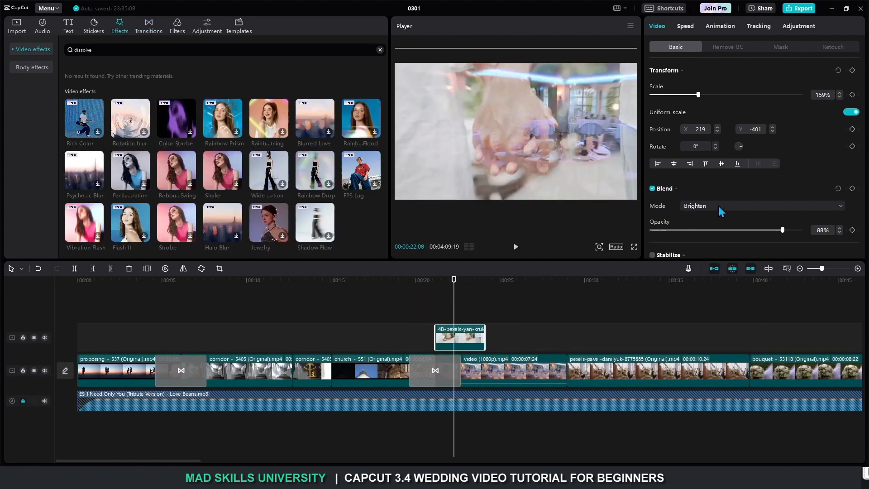
Step: Change the holding-hands overlay's blend mode to Soft light and play the section again
click(719, 207)
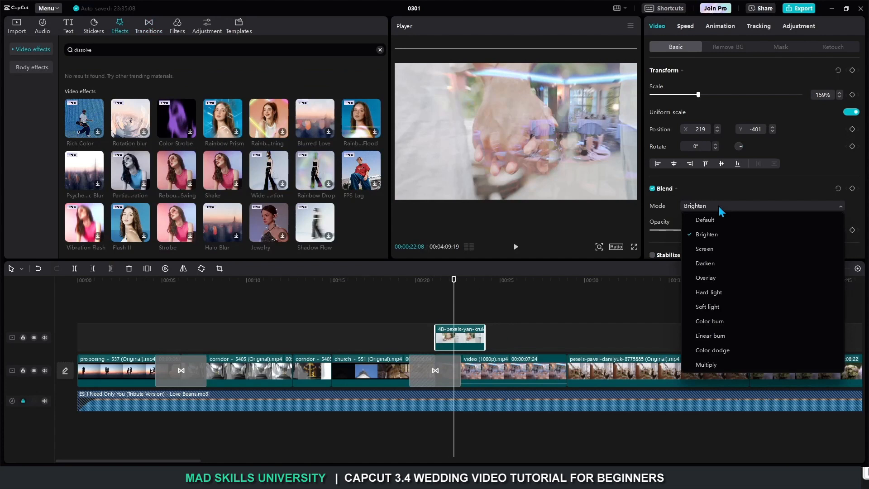
click(717, 307)
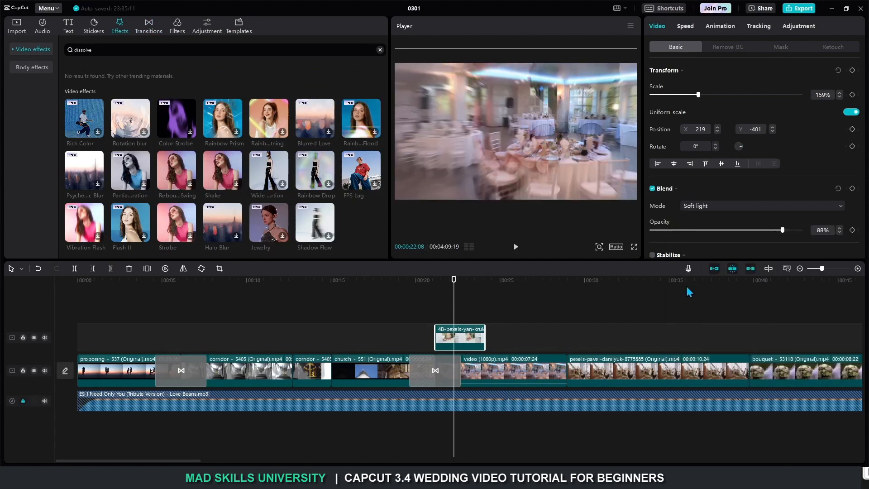
click(420, 285)
key(space)
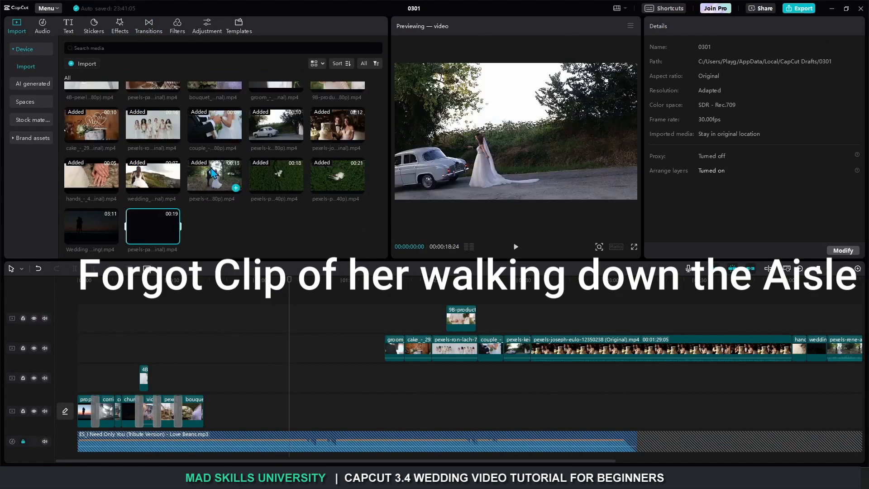
Step: Place the bride's aisle-walk clip on the main track and extend the bouquet-holding clip before it to about the 36-second mark
click(155, 232)
drag(163, 225, 253, 409)
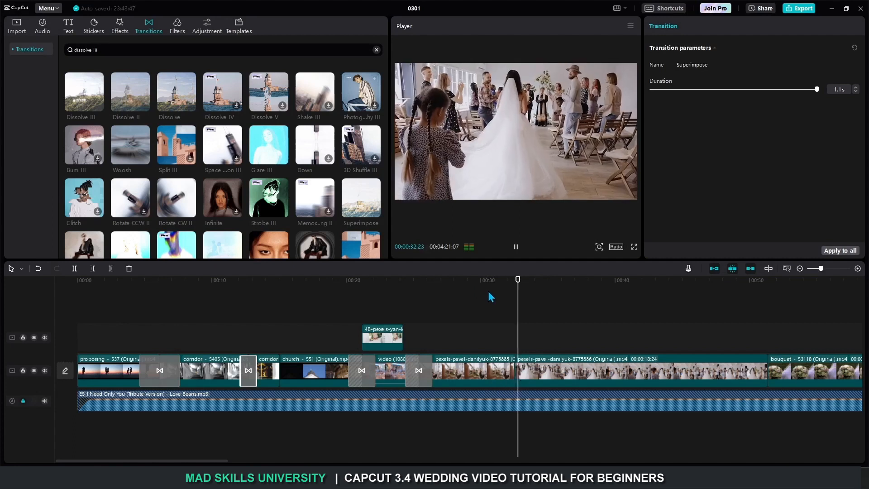
drag(514, 372, 577, 372)
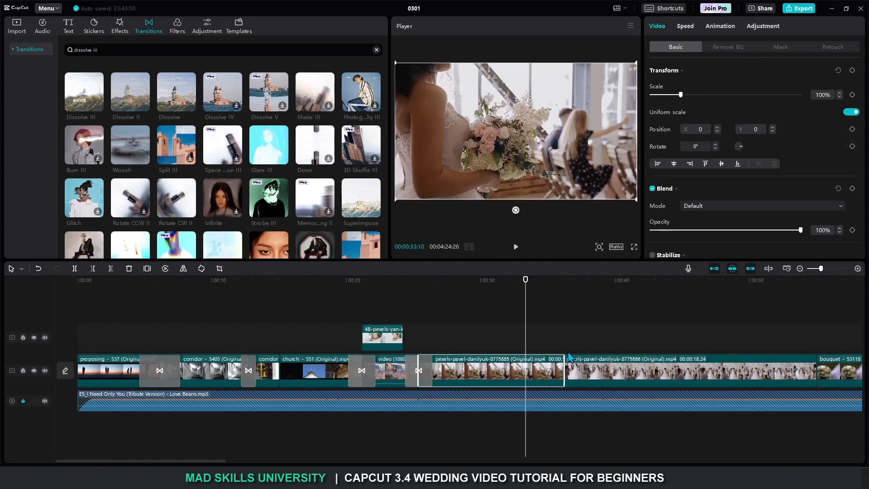
Step: Preview the bouquet-holding clip and trim its end back to about the 34:18 mark
click(508, 288)
key(space)
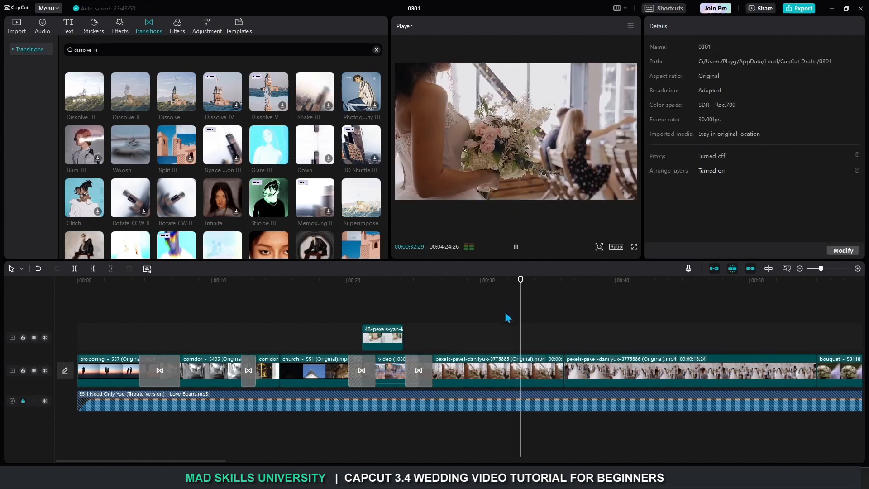
key(space)
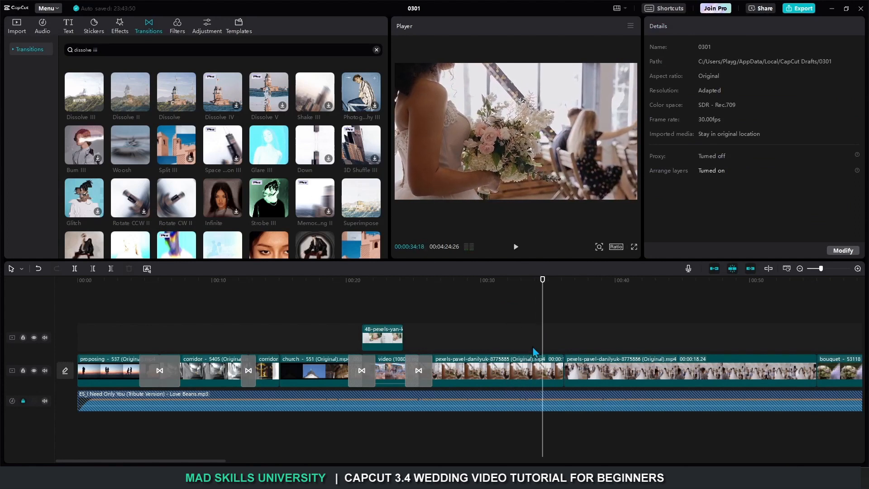
drag(559, 373, 541, 363)
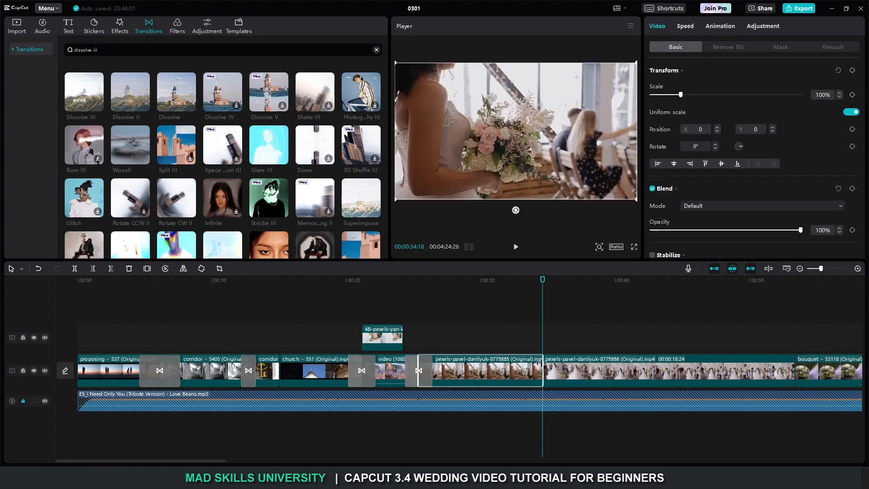
Step: Find the Right transition and add it between the bouquet-holding and aisle-walk clips with a 2.5 s duration, and preview it
text(right)
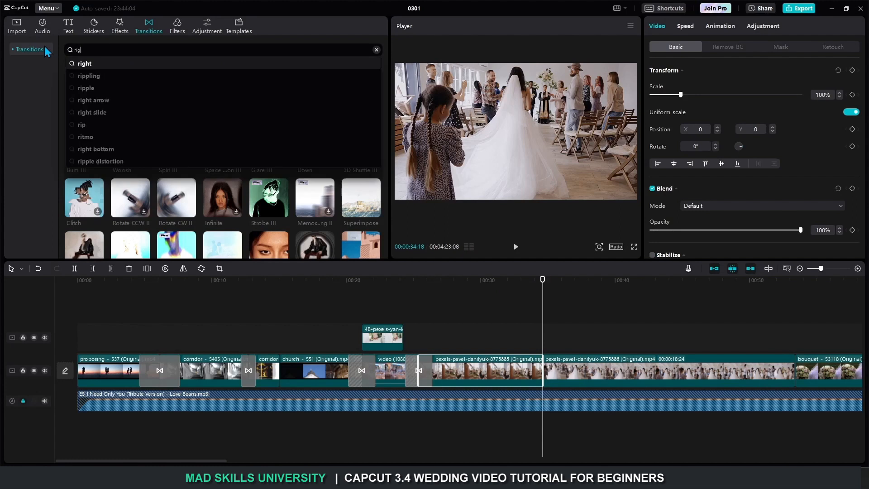
key(Return)
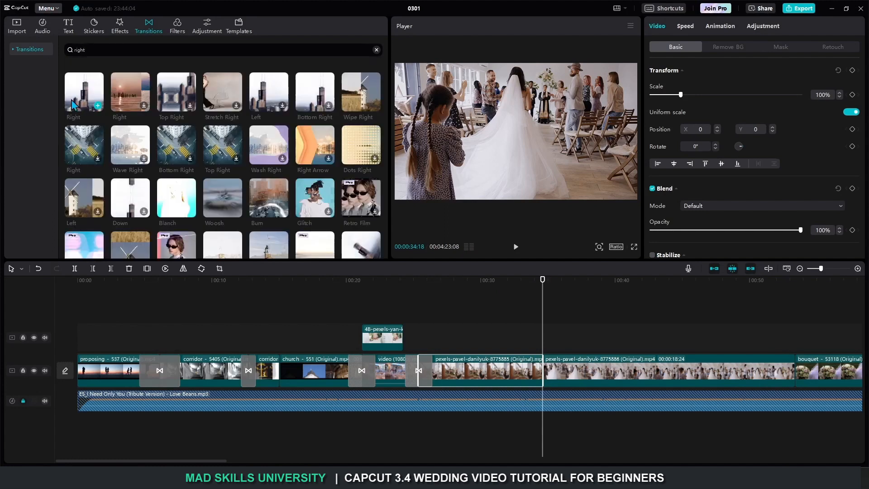
drag(86, 101, 560, 370)
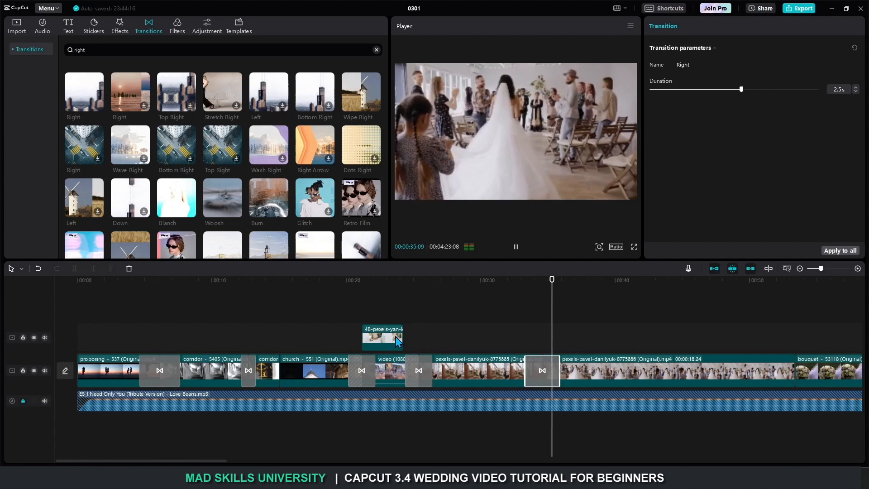
key(space)
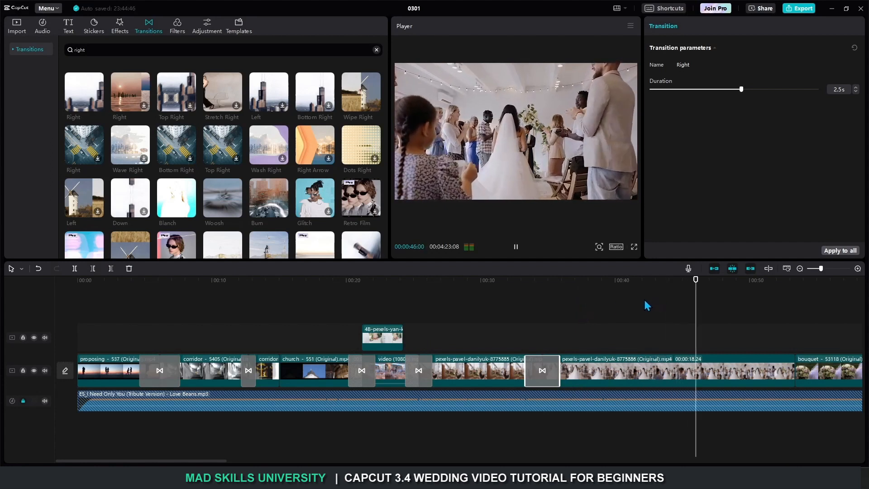
Step: Trim the end of the bride's aisle-walk clip to about the 47:22 mark and play across the cut
drag(795, 371, 719, 370)
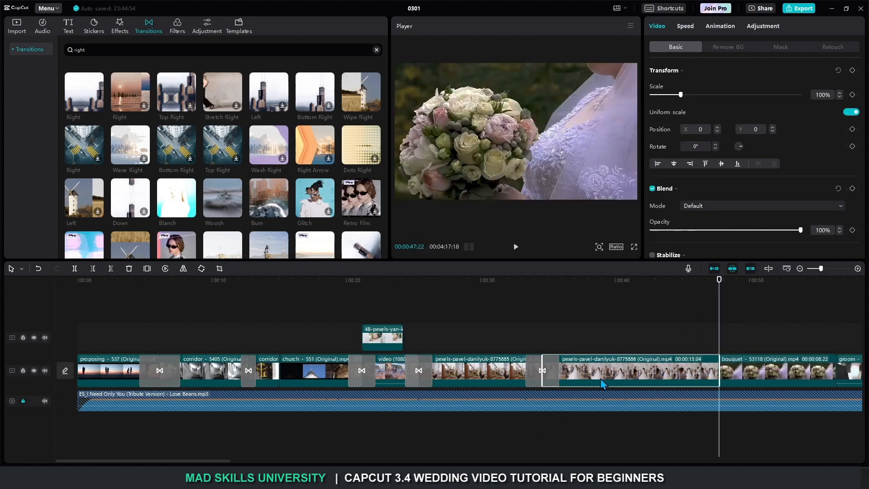
key(space)
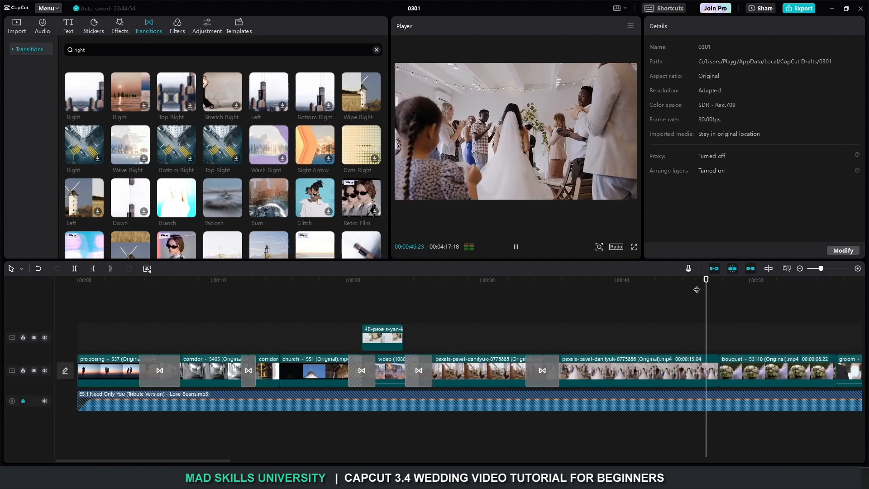
key(space)
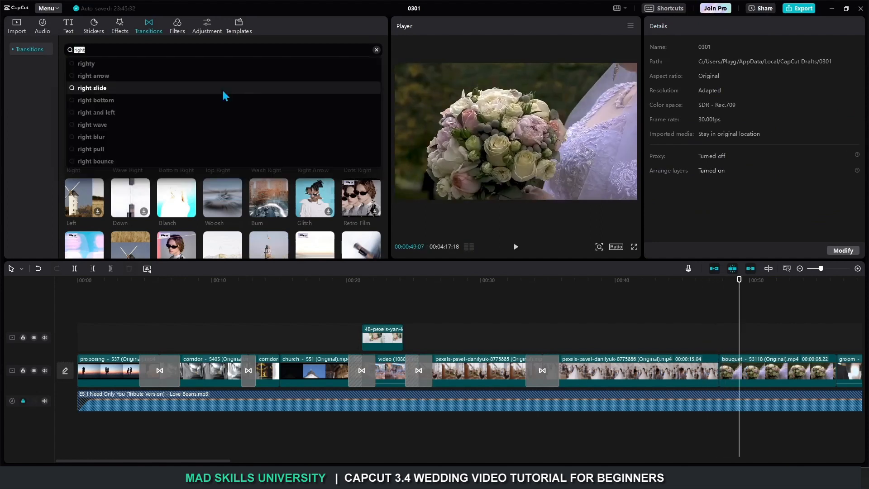
Step: Search transitions for "fade", add a 2.9 s Black Fade between the aisle-walk and bouquet clips, and preview it
text(fade)
key(Return)
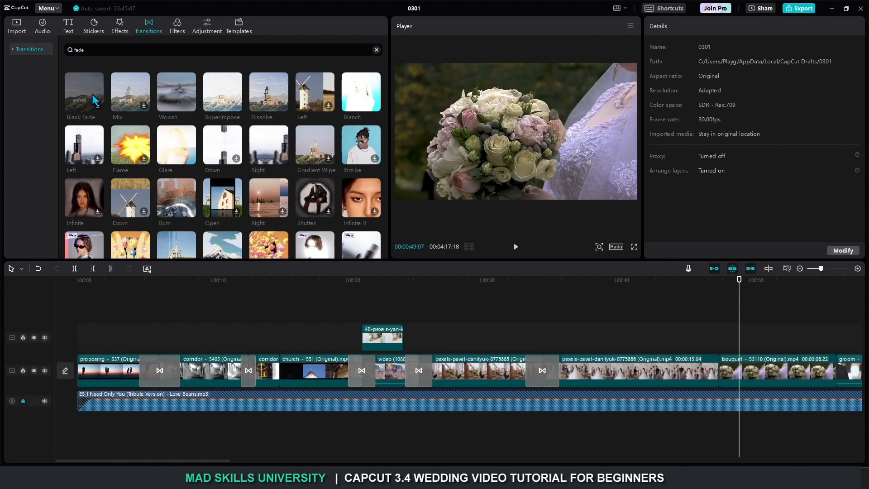
drag(94, 99, 649, 379)
drag(720, 381, 738, 369)
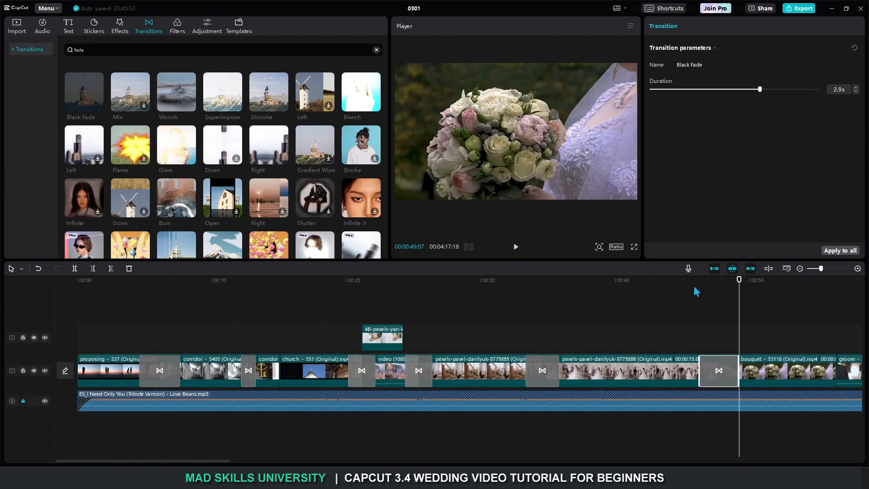
click(625, 281)
key(space)
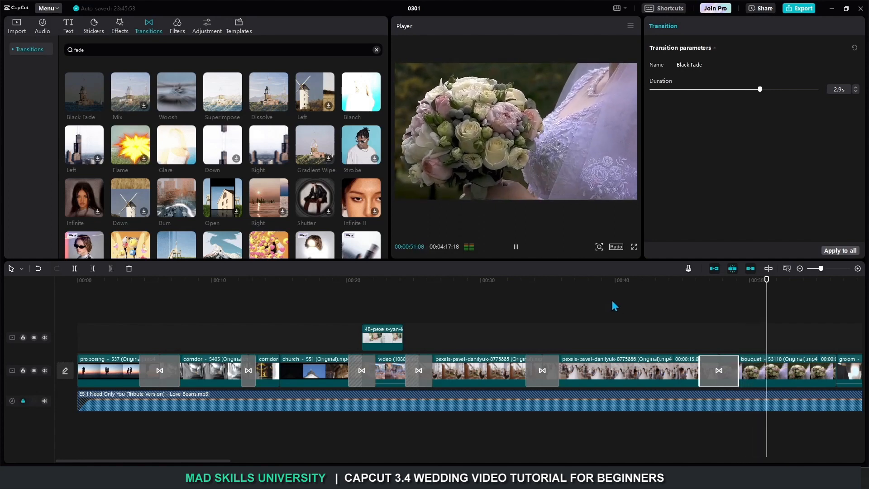
Step: Trim the end of the bouquet clip to about the 54:19 mark
key(ctrl+minus)
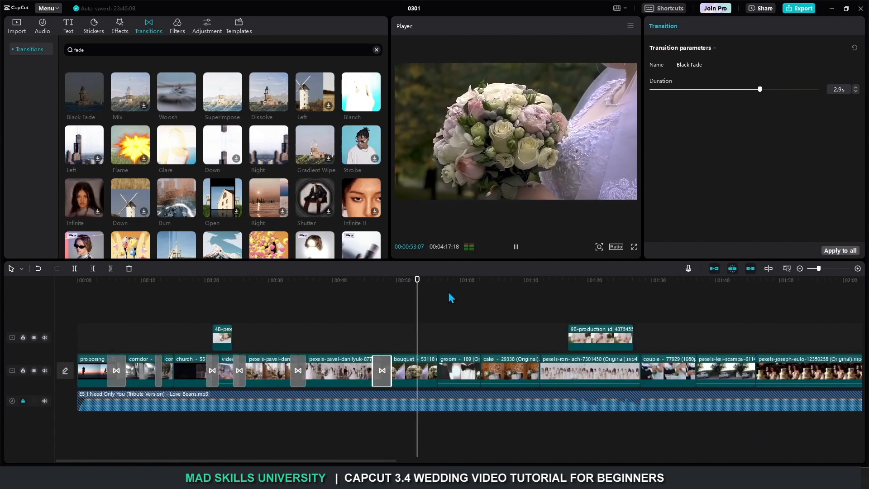
key(space)
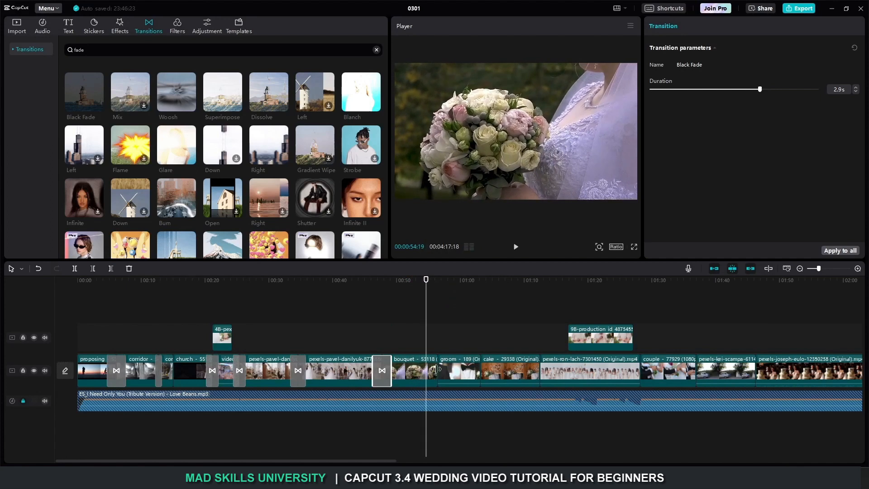
drag(437, 369, 426, 369)
Step: Search transitions for "slide", add the Left transition between the bouquet and groom clips, and play the section through to the cake clip
drag(86, 50, 41, 50)
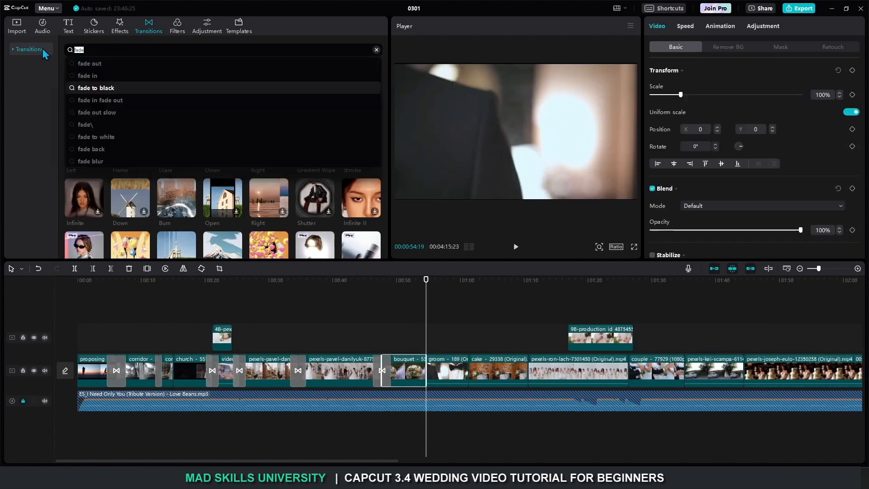
text(slide)
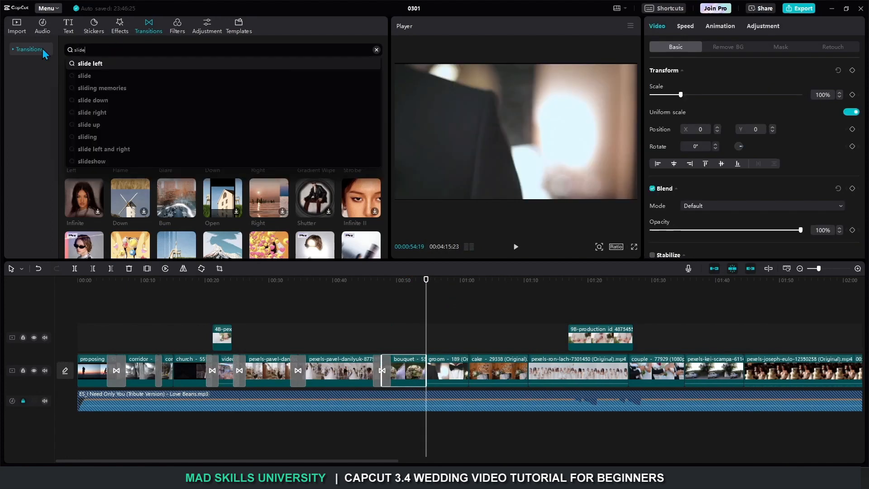
key(Return)
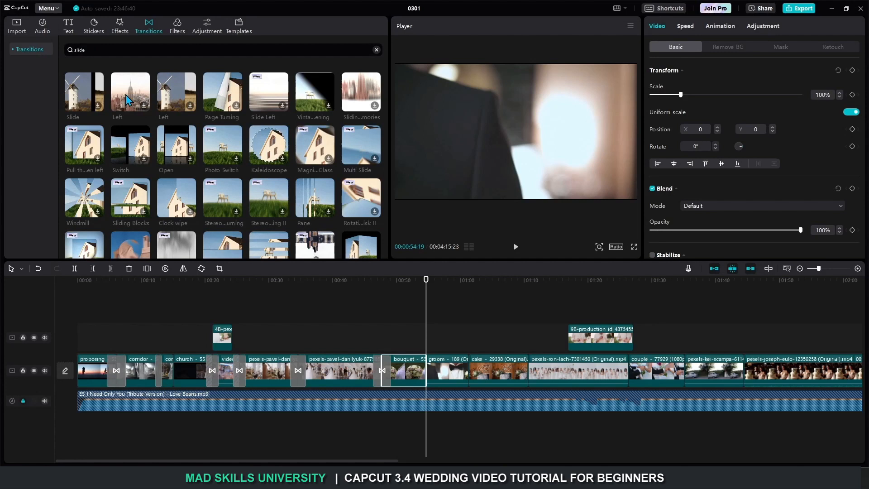
drag(176, 93, 424, 372)
click(372, 281)
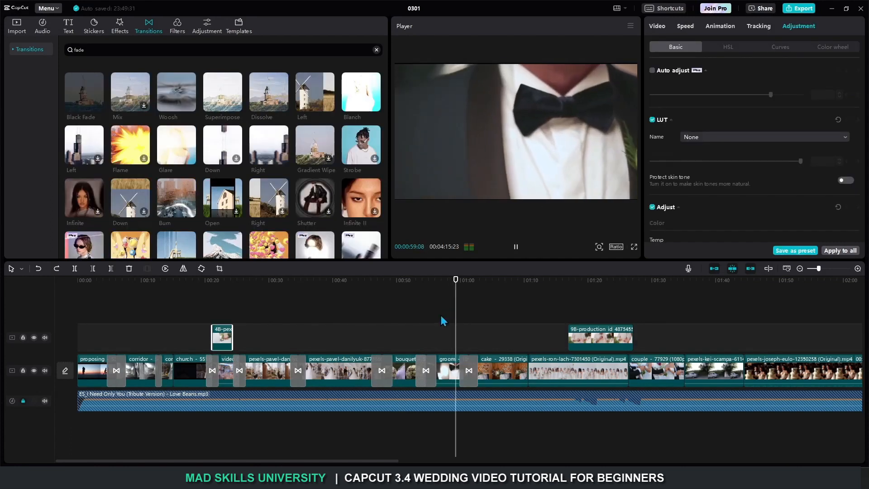
click(428, 283)
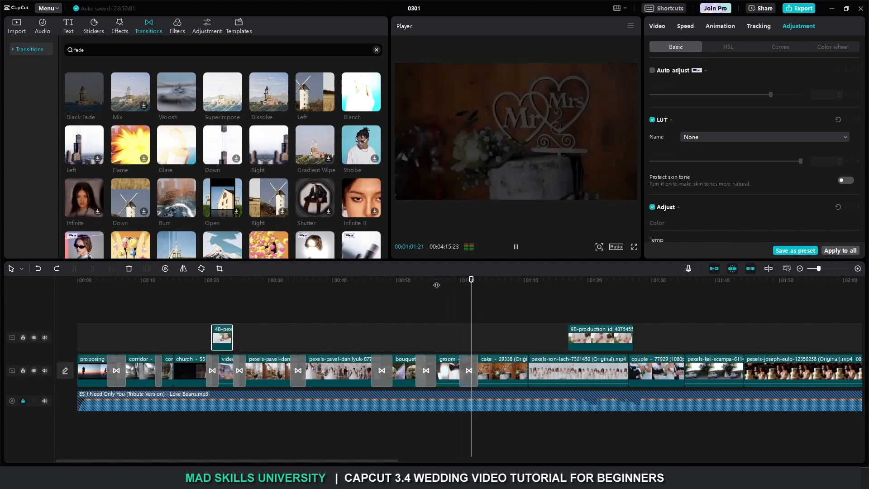
Step: Place the outdoor couple overlay over the start of the cake clip, about 4 seconds long with Screen blend at 84% opacity, and preview it
drag(604, 341, 498, 333)
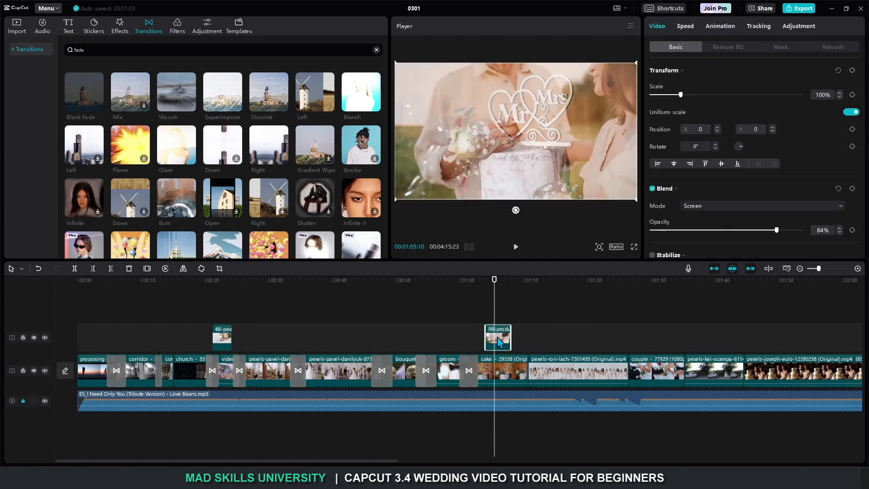
drag(498, 340, 497, 340)
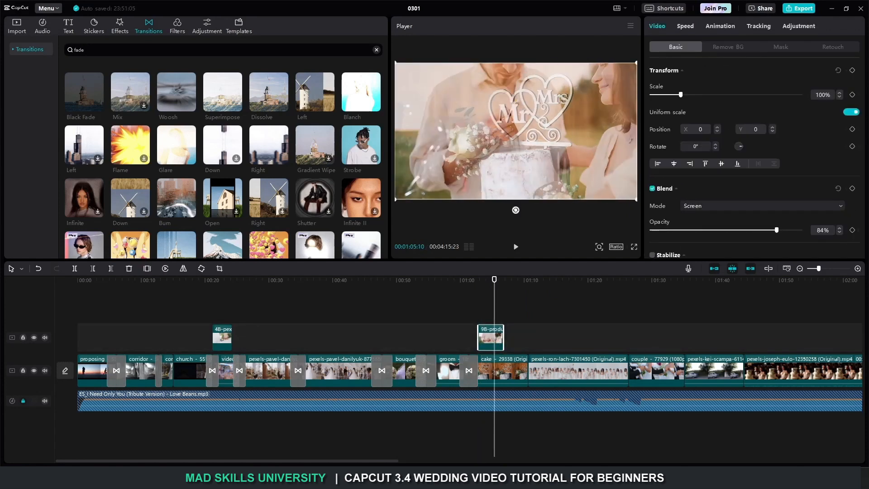
click(471, 289)
key(space)
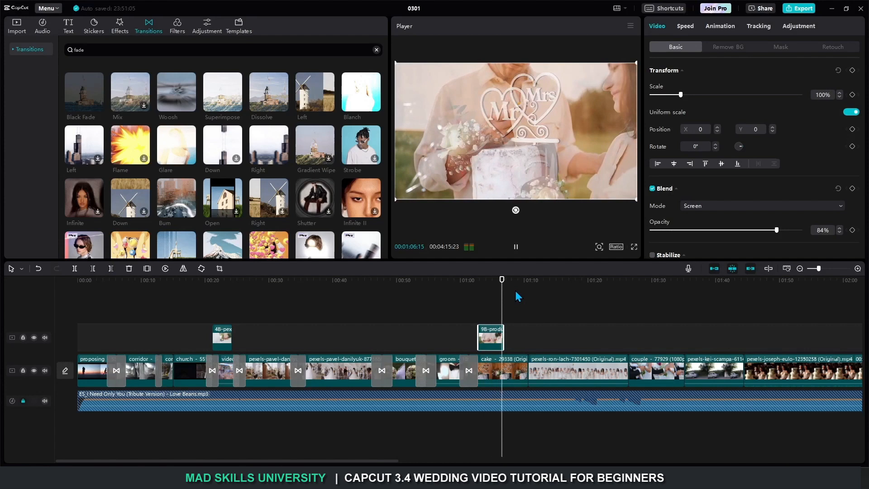
key(space)
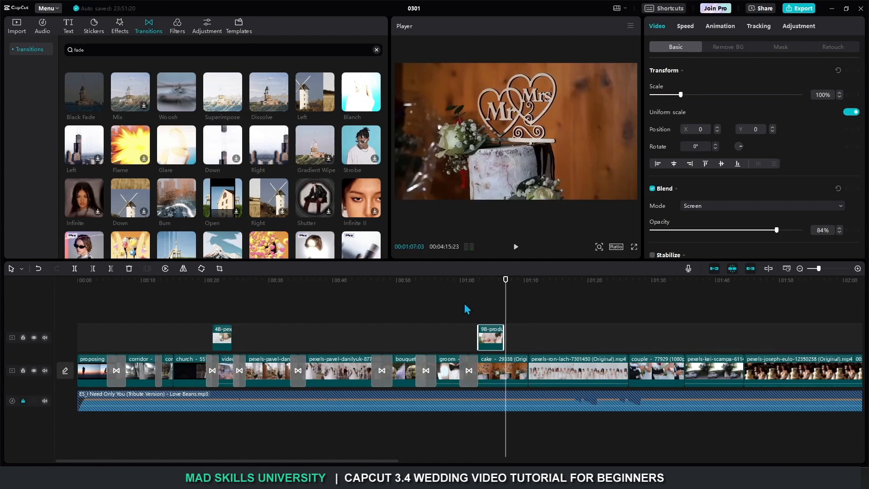
Step: Replay the cake section and extend the end of the outdoor couple overlay to about the 1:08 mark
click(455, 284)
key(space)
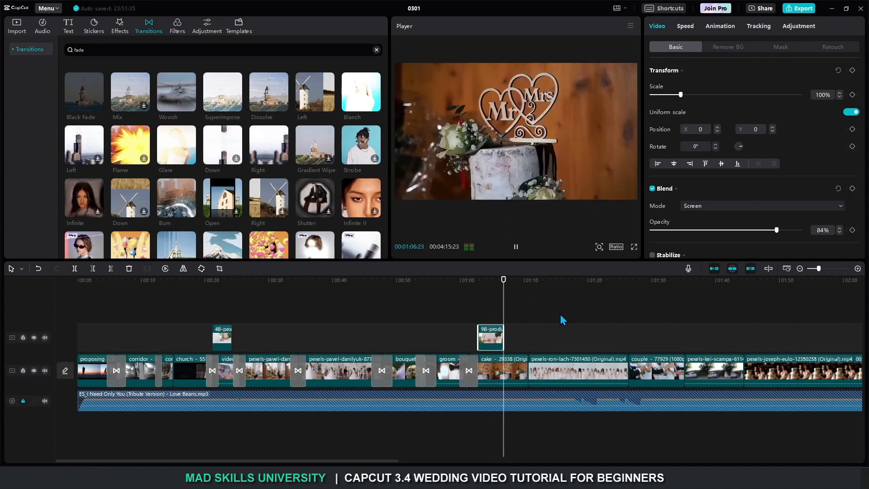
drag(503, 337, 515, 337)
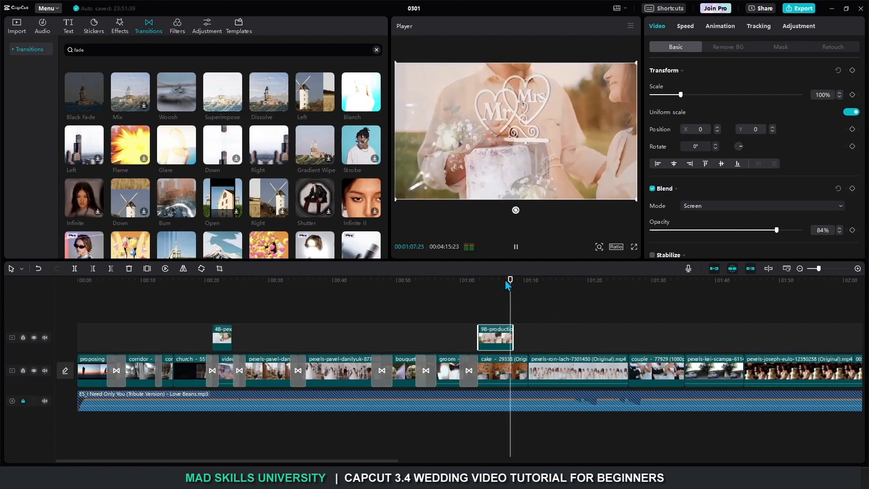
Step: With the main track hidden, scale the outdoor couple overlay to 121% at Y -227, and preview it with the main track shown again
click(34, 370)
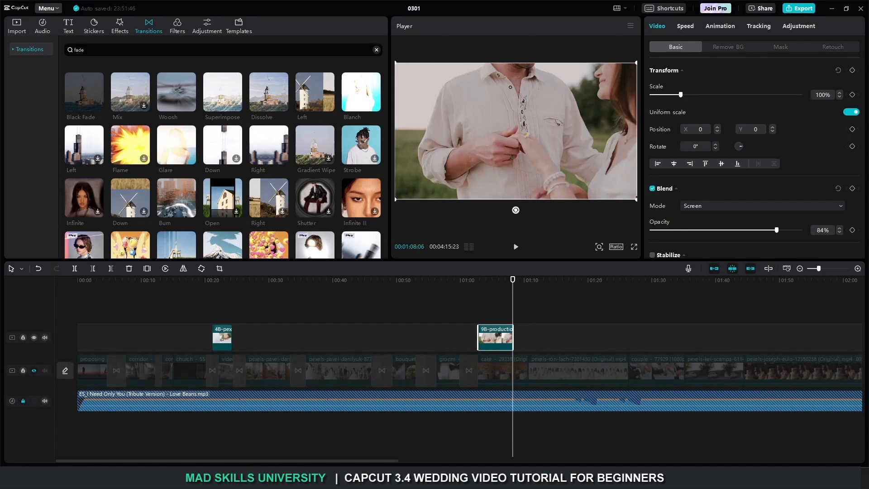
click(470, 281)
click(461, 281)
key(space)
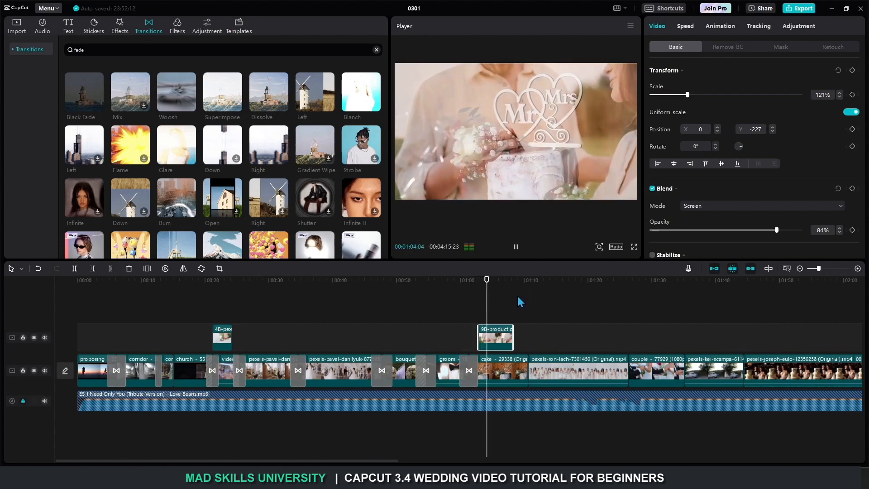
key(space)
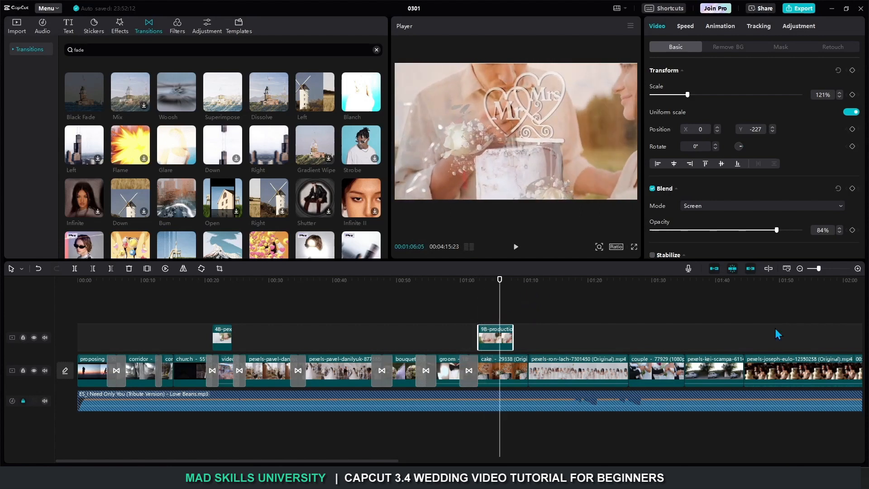
Step: Move the outdoor couple overlay to start at about 1:06, trim its end to the cake clip's end, and preview the section
drag(495, 335, 517, 337)
click(488, 281)
key(space)
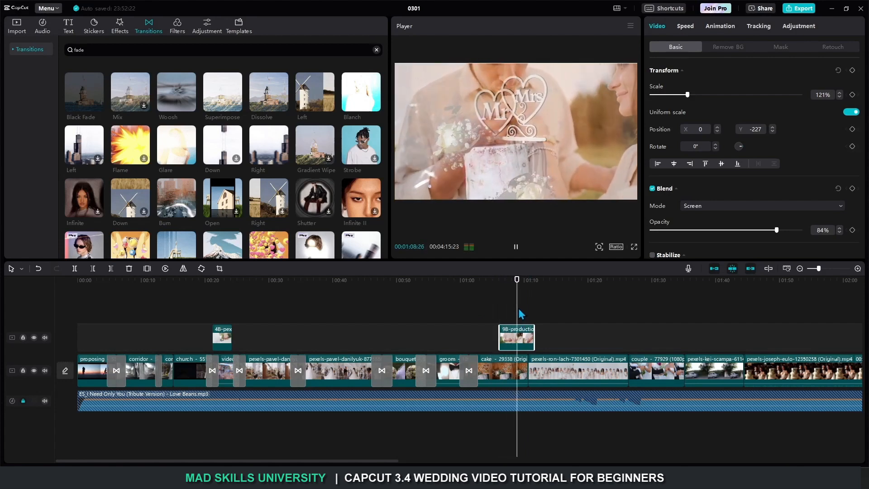
key(space)
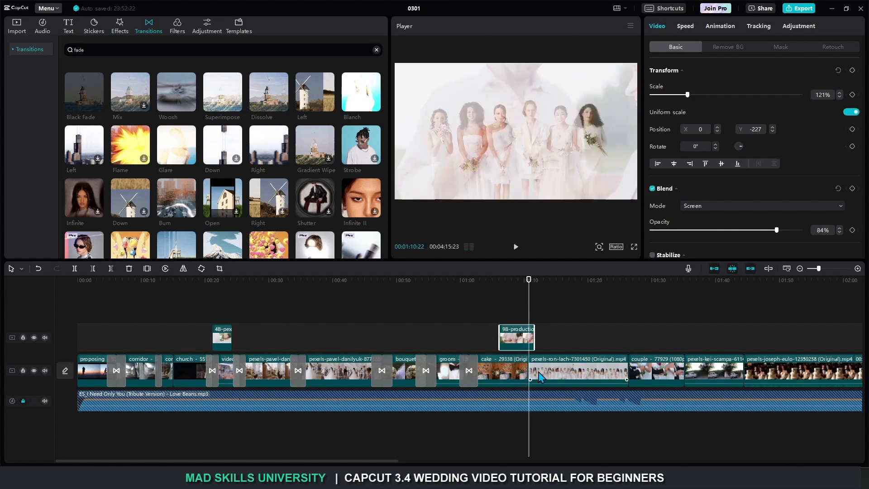
key(space)
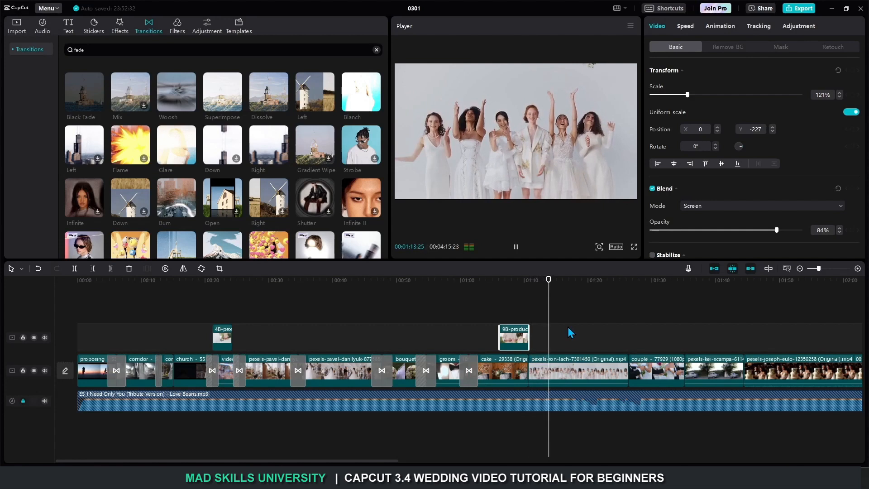
key(space)
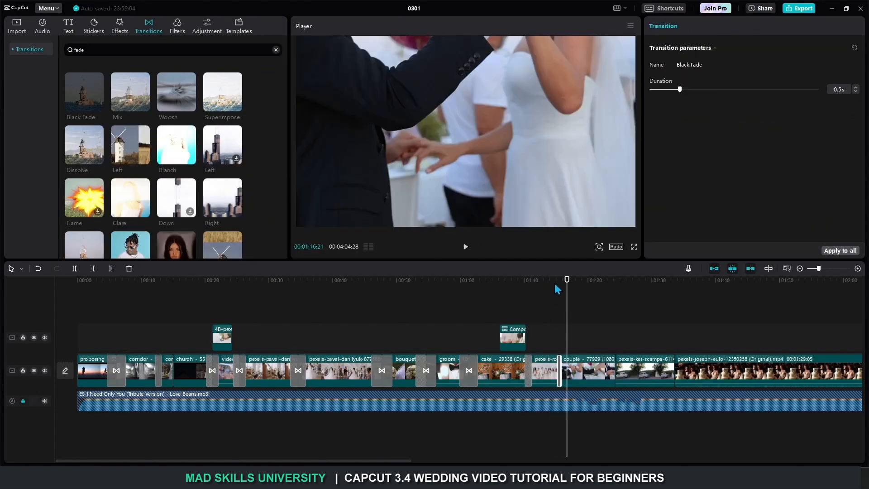
Step: Play the Black Fade between the bridesmaids and couple clips and lengthen the transition to 2.2 s
click(556, 282)
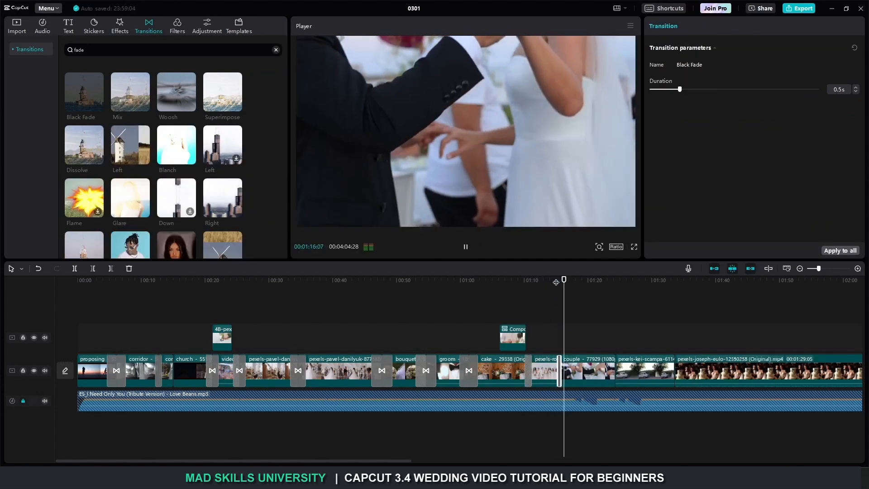
key(space)
drag(561, 369, 567, 370)
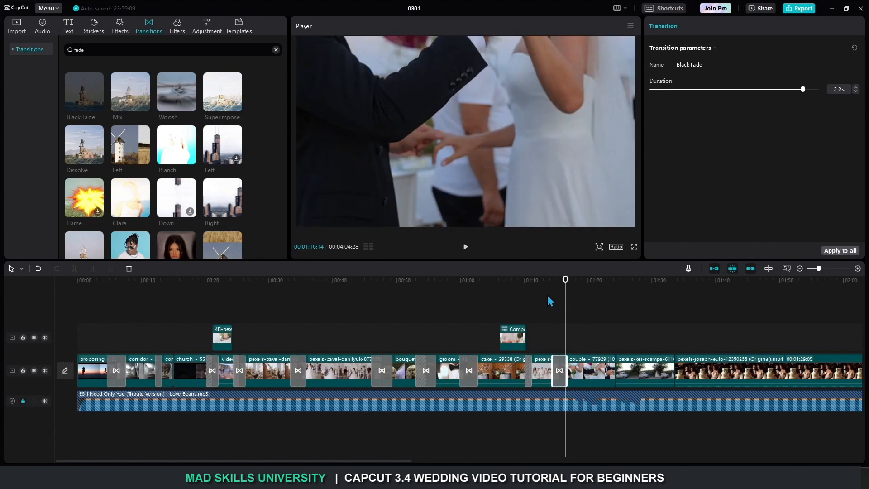
Step: Play the section around the bridesmaids and couple clips and move the playhead to about 1:10, near the end of the overlay
click(540, 284)
key(space)
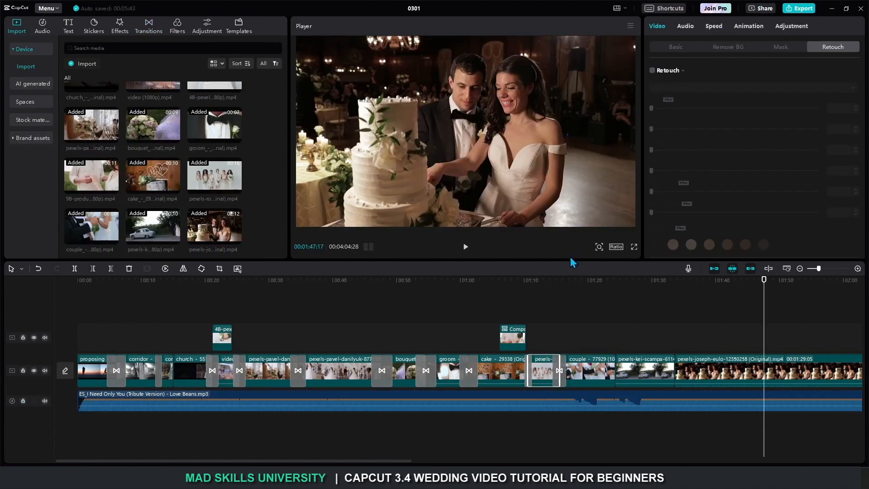
click(566, 333)
click(542, 377)
click(511, 291)
drag(510, 281, 524, 281)
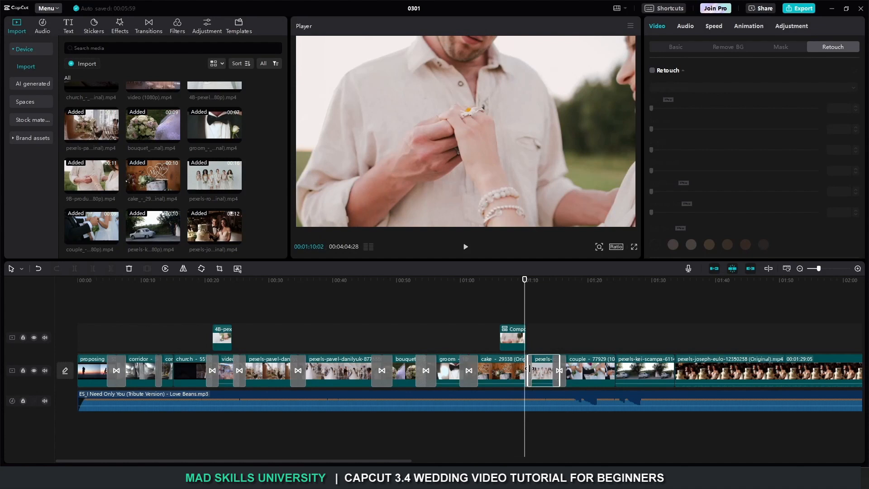
Step: Delete the transitions on both sides of the bridesmaids clip and open the clip's speed curve settings
click(515, 374)
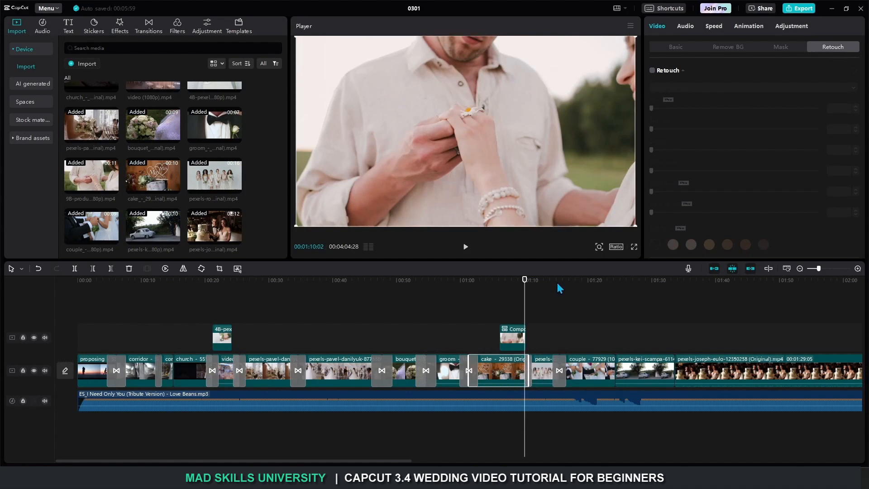
scroll(576, 293, up, 5)
click(599, 372)
click(547, 374)
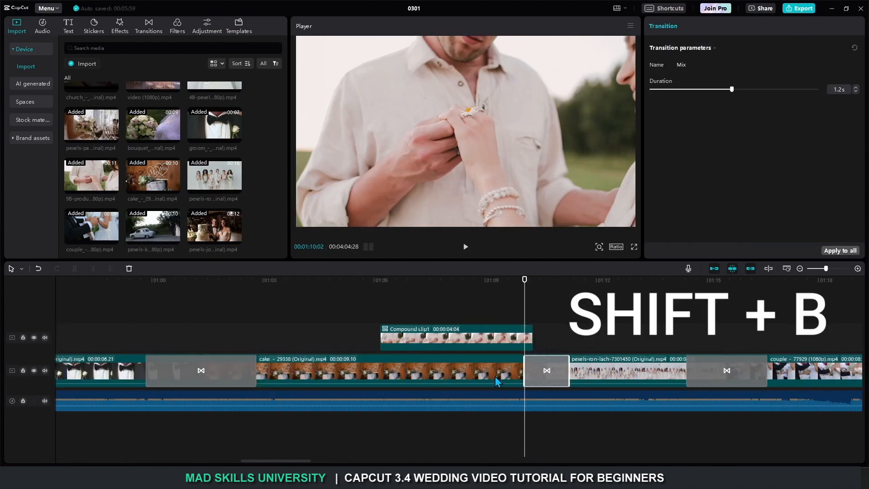
key(Delete)
click(715, 370)
key(Delete)
click(650, 369)
key(shift+b)
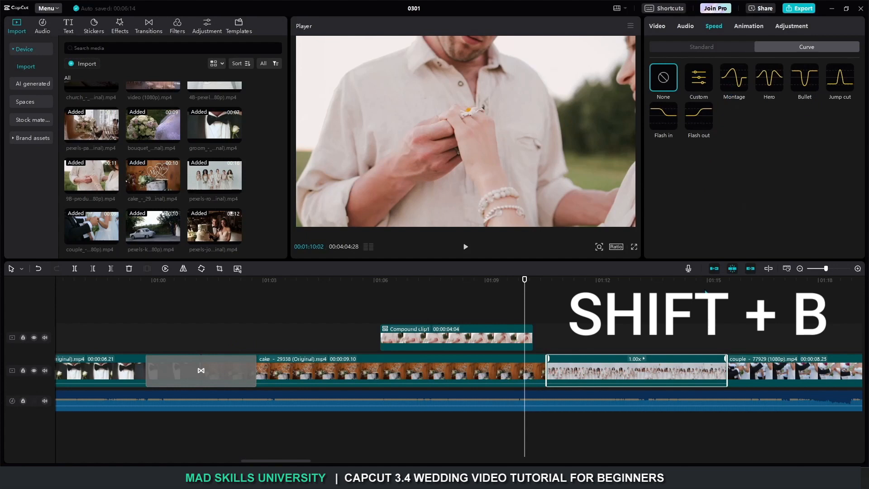
Step: Preview the bridesmaids section, lower the middle peak of the clip's custom speed curve for a 4 s duration, and replay it
click(534, 280)
key(space)
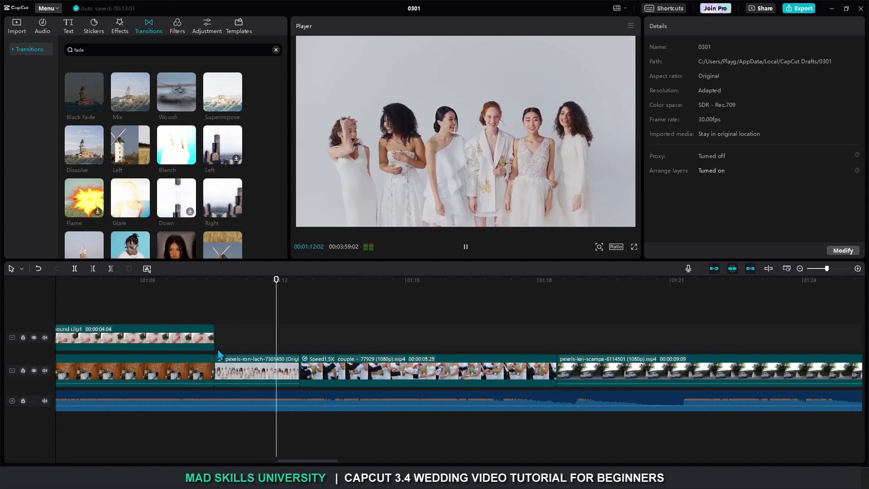
key(space)
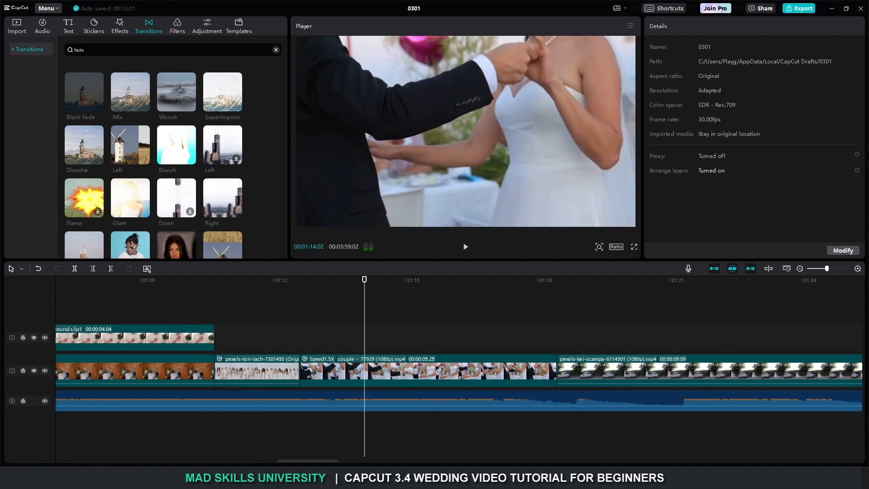
click(316, 369)
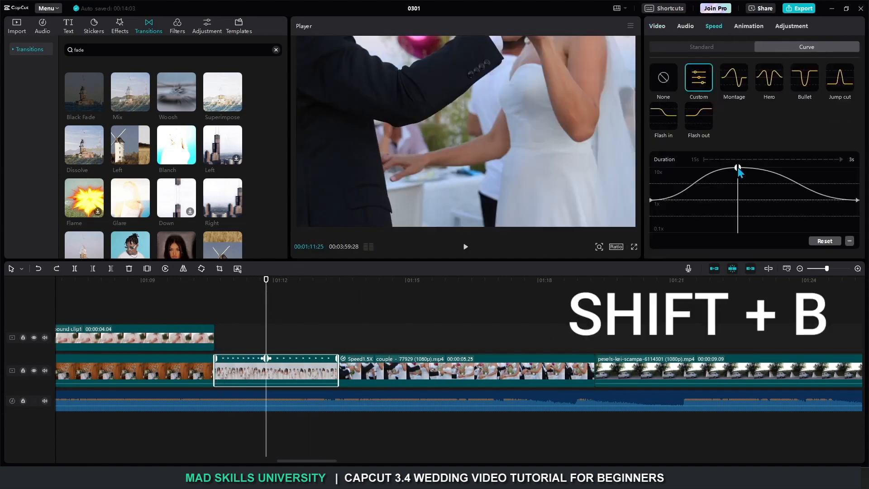
drag(741, 172, 741, 190)
drag(740, 190, 734, 179)
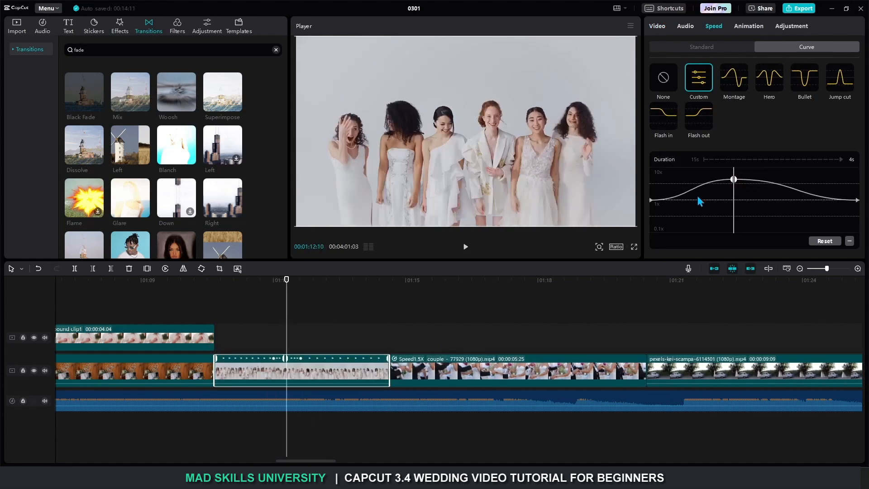
key(space)
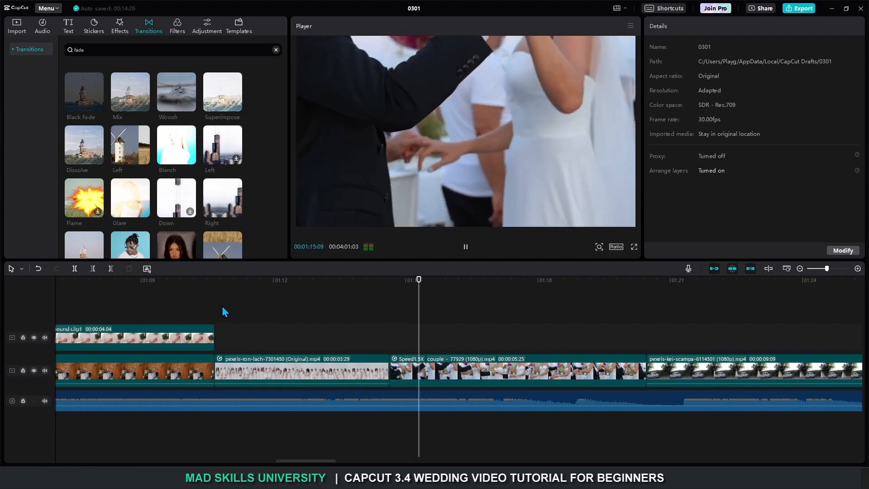
Step: Slow the couple clip to 0.5x speed and play the section from the bridesmaids clip
drag(302, 461, 322, 461)
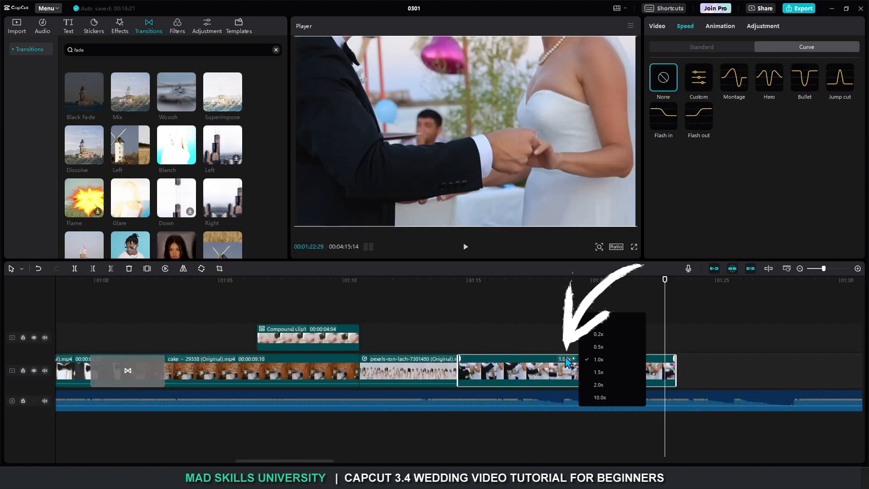
click(598, 347)
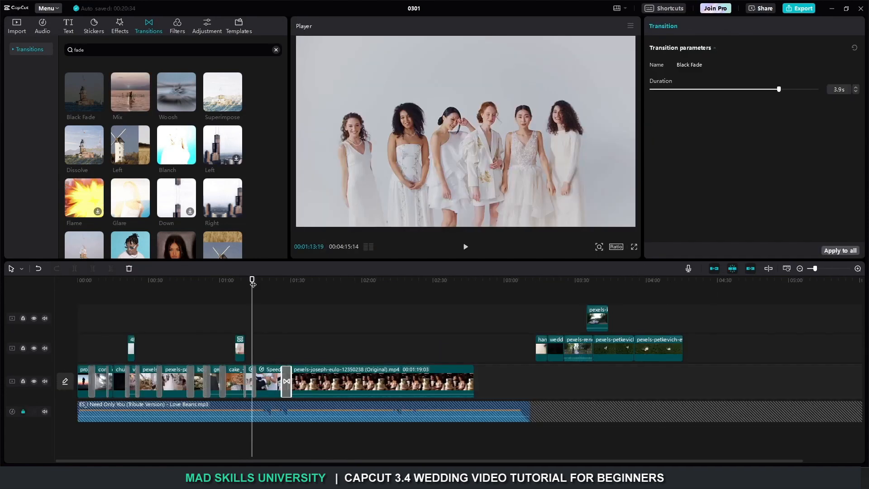
key(space)
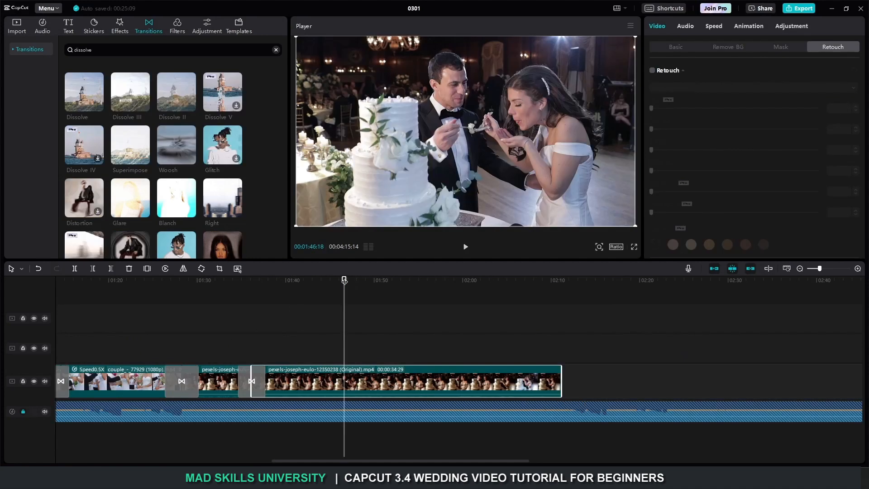
Step: Split the last cake-cutting clip at about 1:46, look through its remainder, and play the section from about 1:32
drag(346, 290, 528, 290)
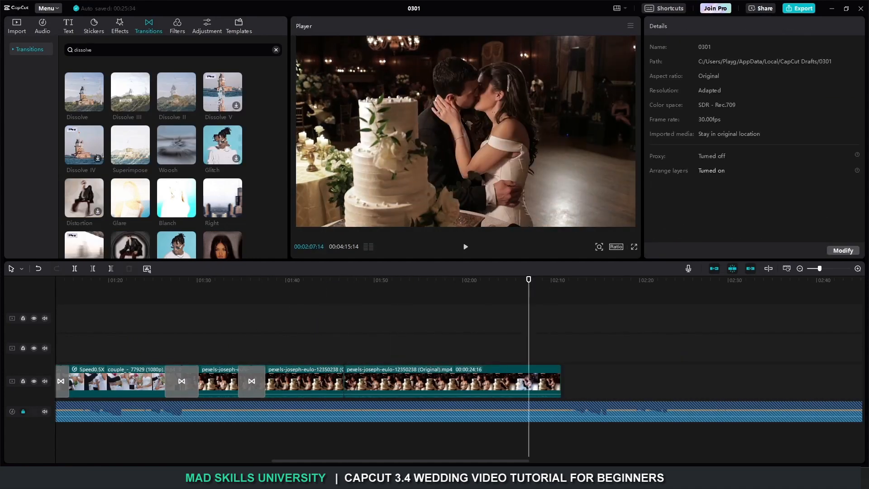
drag(472, 290, 411, 290)
click(411, 382)
click(289, 290)
key(space)
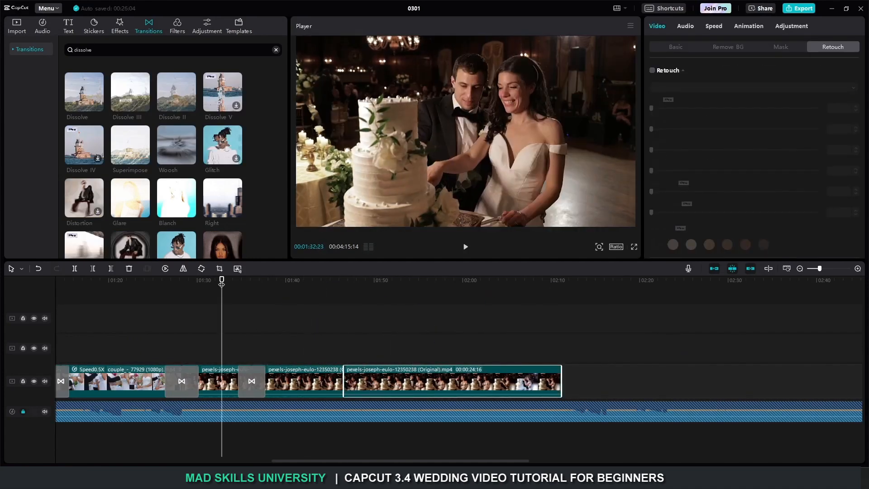
key(space)
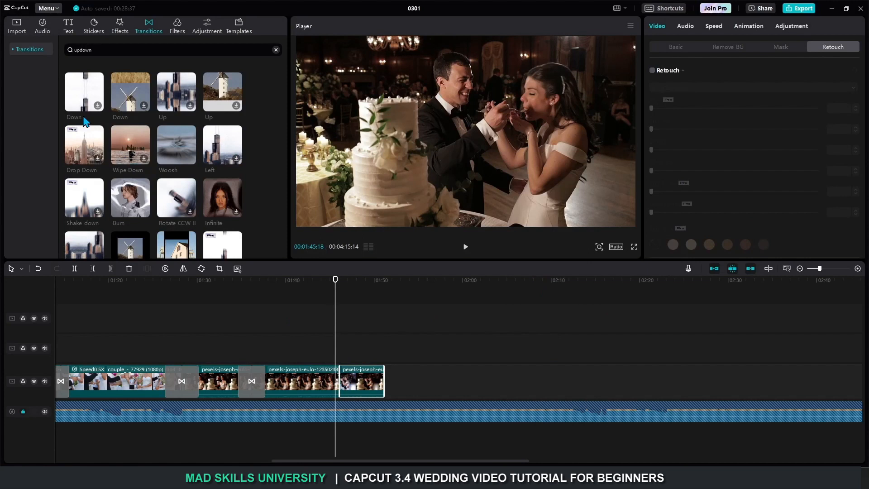
Step: Add a 1.8 s Up transition between the last two cake-cutting clips and move the playhead ahead of it
click(190, 105)
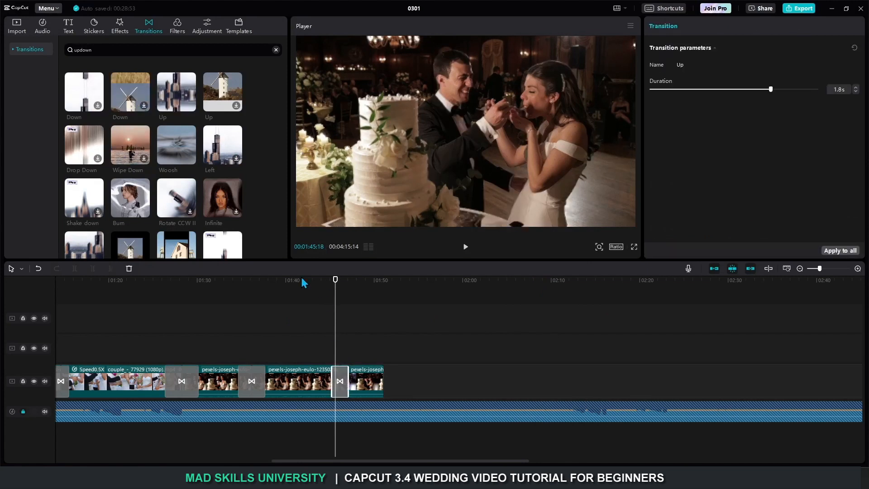
click(301, 280)
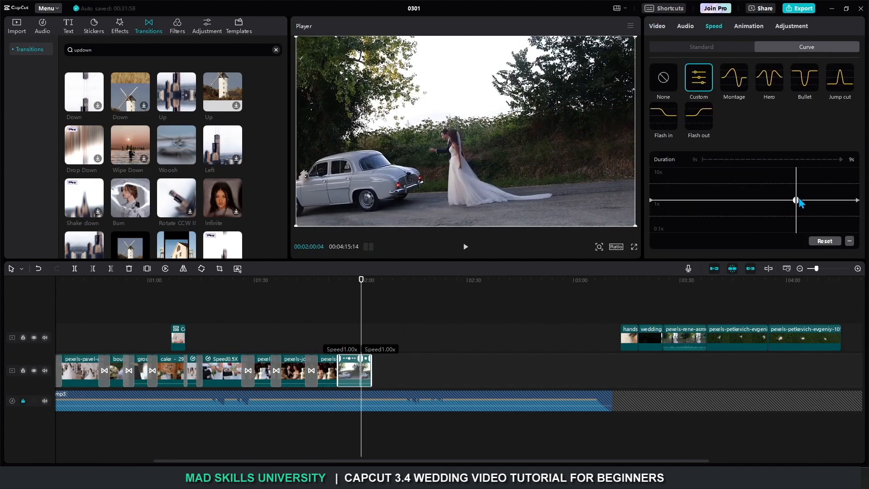
Step: Raise the point on the vintage car clip's custom speed curve to about 10x and preview the clip from its start
drag(799, 203, 783, 168)
click(324, 282)
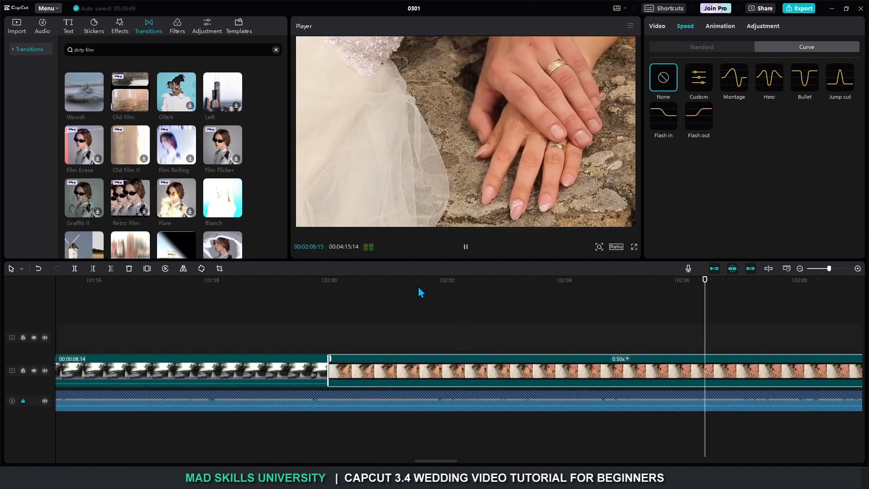
Step: Move the couple dancing in the woods clip onto the main track after the wedding clip and play the section
scroll(453, 400, down, 1)
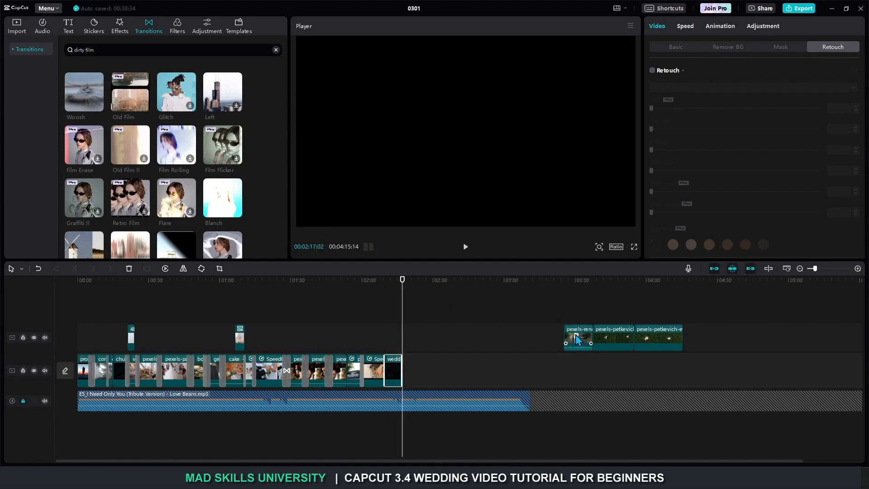
drag(576, 338, 472, 379)
key(space)
click(385, 284)
key(space)
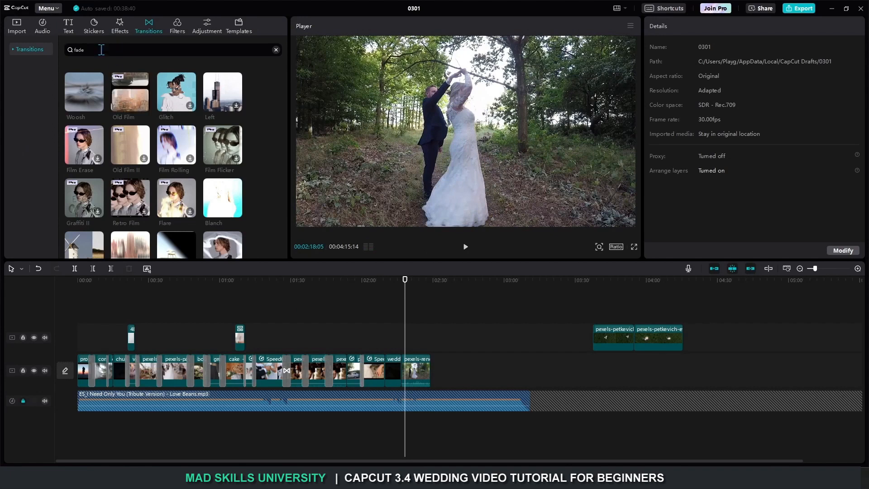
Step: Search transitions for "fade", add Black Fade between the wedding and woodland dance clips, and lengthen it to its maximum
click(101, 50)
key(BackSpace)
key(BackSpace)
key(BackSpace)
key(Return)
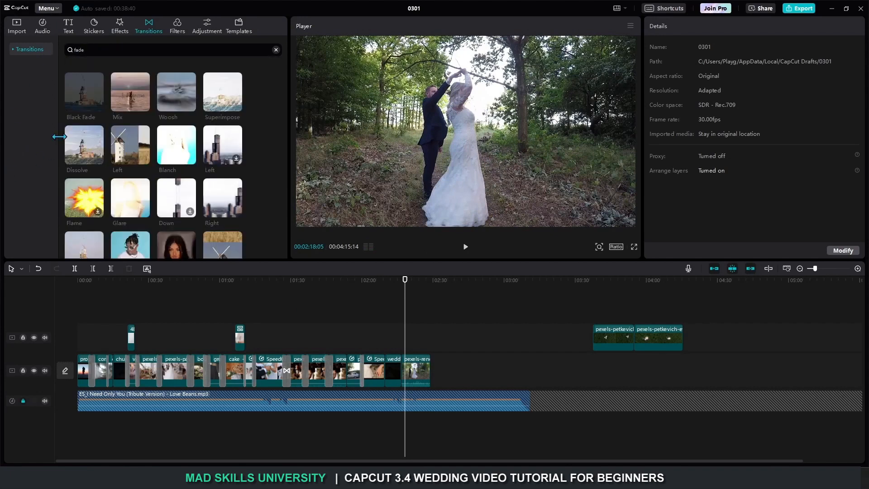
drag(402, 372, 402, 373)
drag(671, 89, 816, 89)
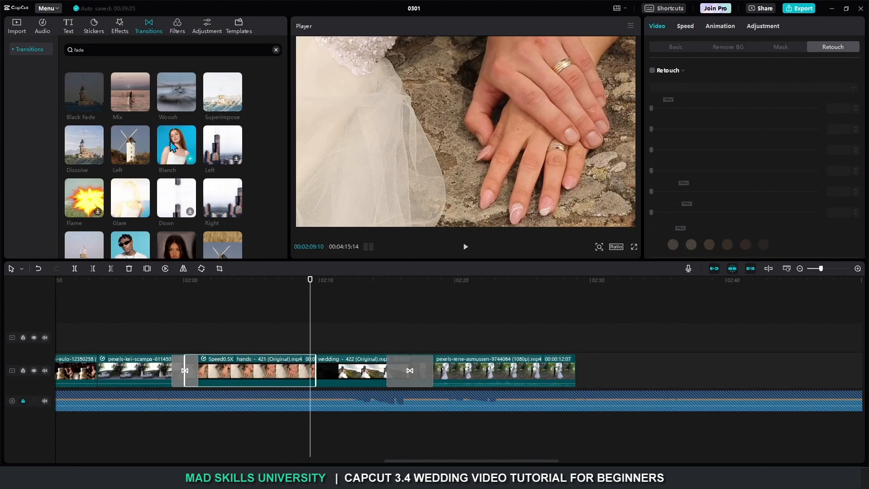
Step: Add a Mix transition between the hands and wedding clips and preview it
drag(130, 145, 312, 372)
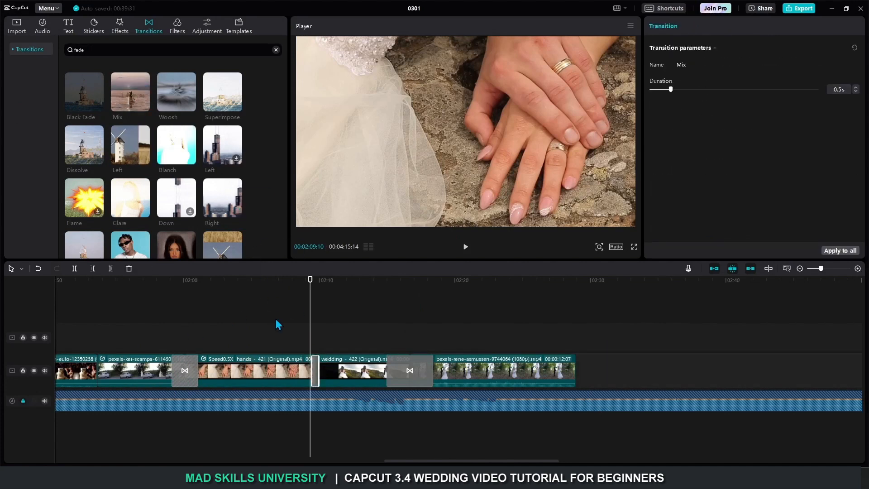
click(277, 282)
key(space)
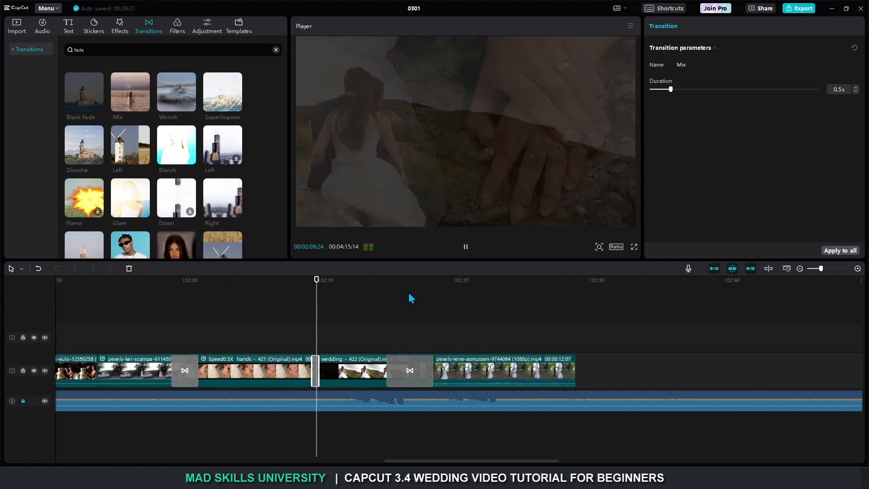
key(space)
Step: Lengthen the Mix transition between the hands and wedding clips to 3.5 s and play through to the woodland dance clip
drag(319, 370, 339, 367)
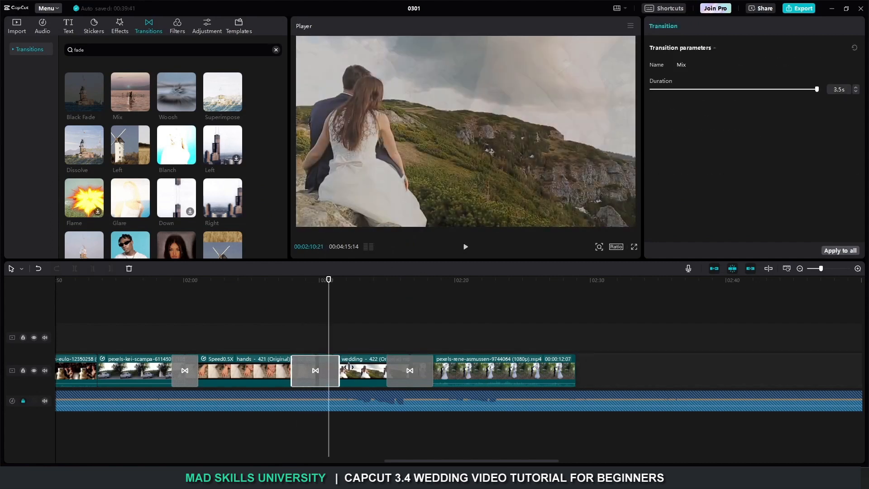
click(278, 279)
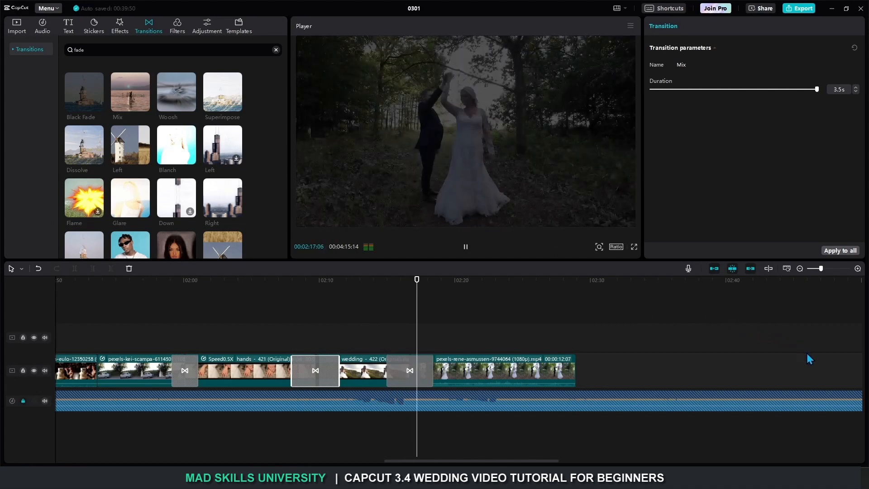
key(space)
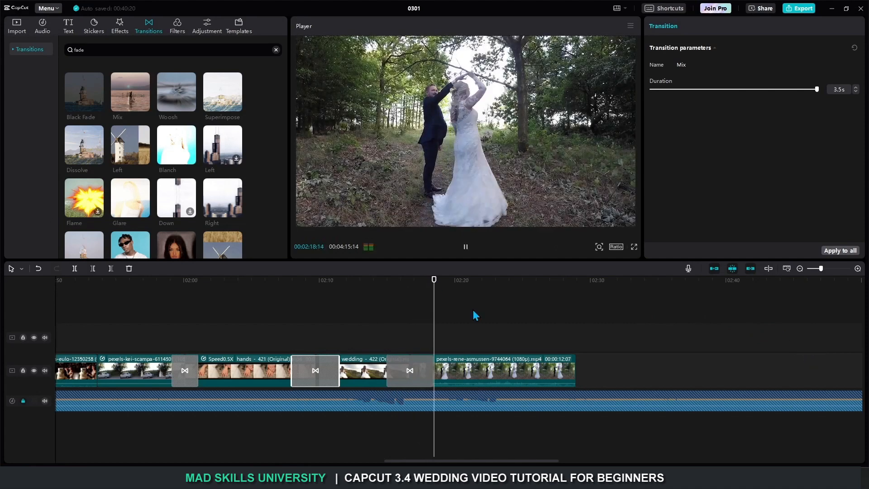
Step: Add a 5.0 s Black Fade between the woodland dance clip and the first aerial field clip
click(481, 385)
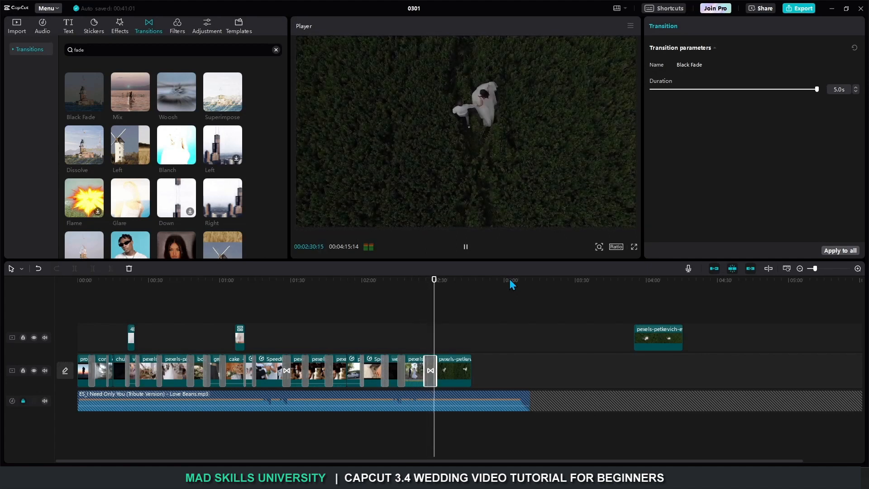
click(497, 142)
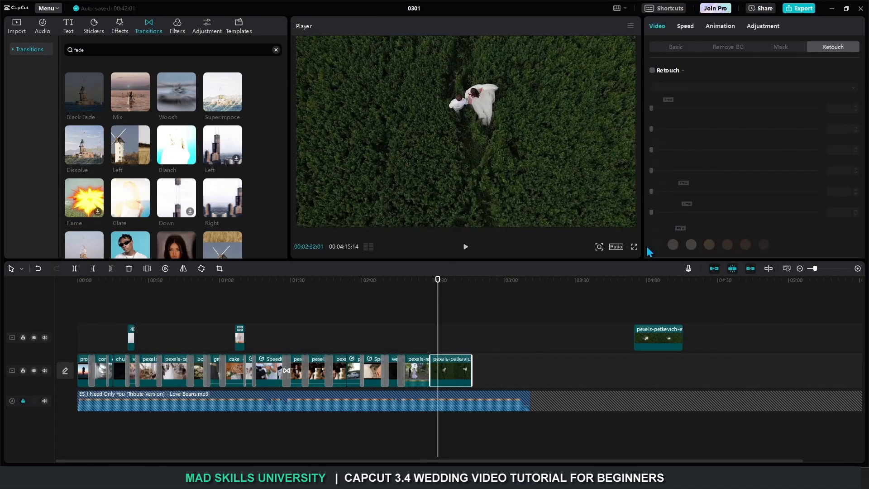
mouse_move(82, 97)
drag(82, 97, 428, 369)
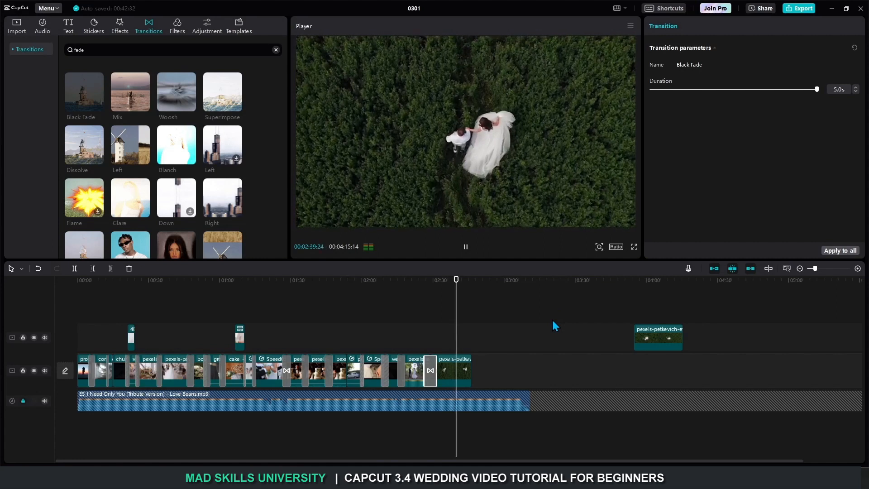
Step: Cut off the first aerial field clip after about 2:42 and move the second aerial clip onto the main track behind it
key(space)
click(468, 372)
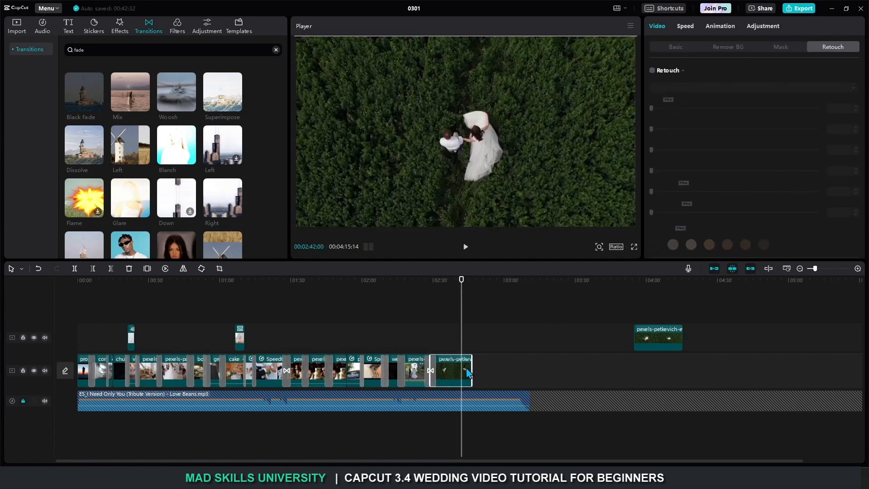
key(Delete)
drag(662, 338, 501, 374)
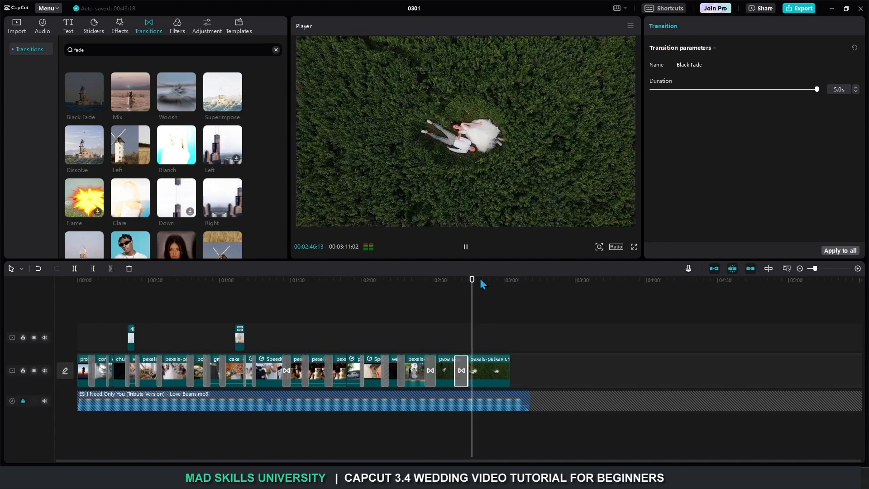
Step: Delete the Black Fade between the two aerial field clips and reapply it with a 5.0 s duration
click(559, 112)
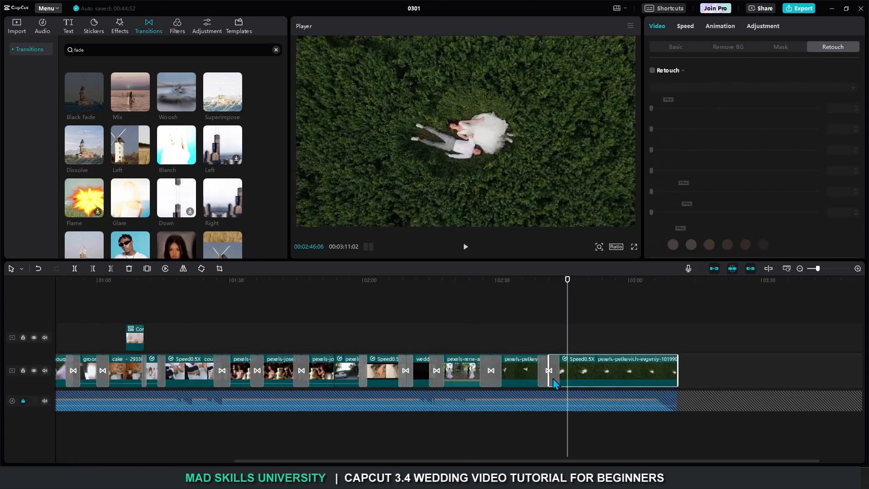
click(552, 377)
key(Delete)
click(600, 280)
drag(537, 178, 489, 190)
drag(84, 92, 582, 377)
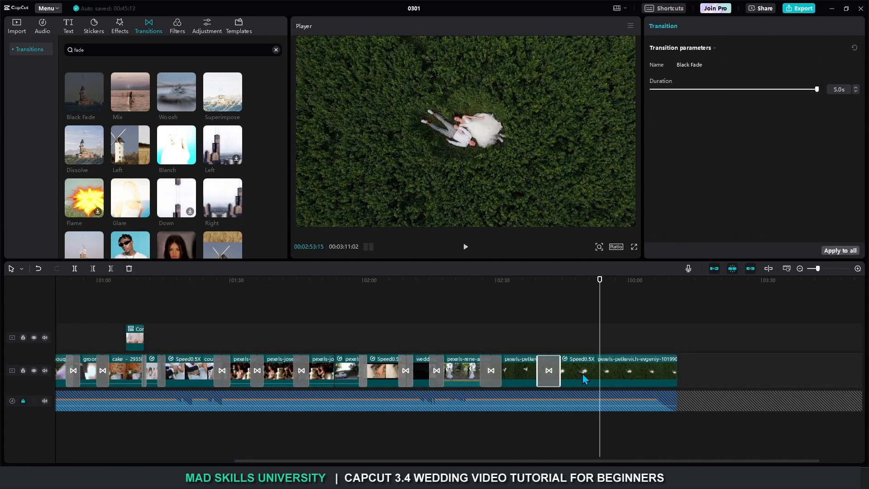
Step: Reapply the Black Fade between the two aerial field clips, set its duration to 5.0 s and play through it
key(space)
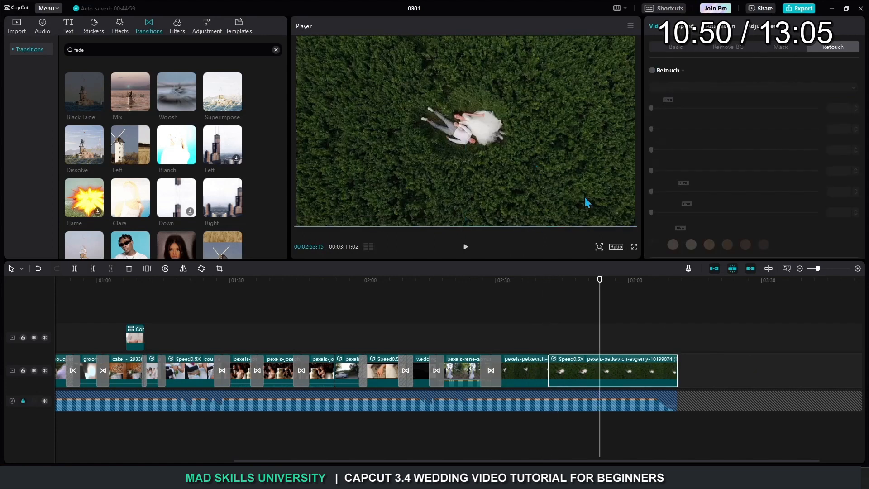
drag(84, 92, 548, 370)
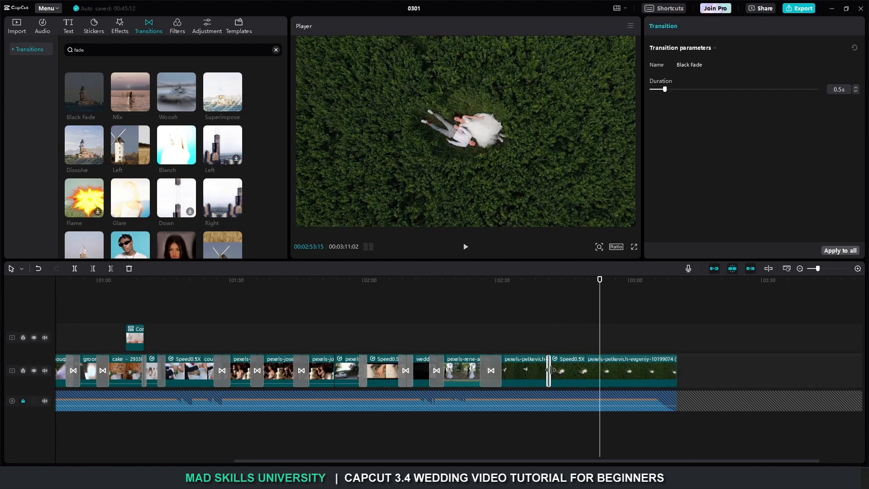
drag(664, 89, 818, 89)
click(526, 283)
key(space)
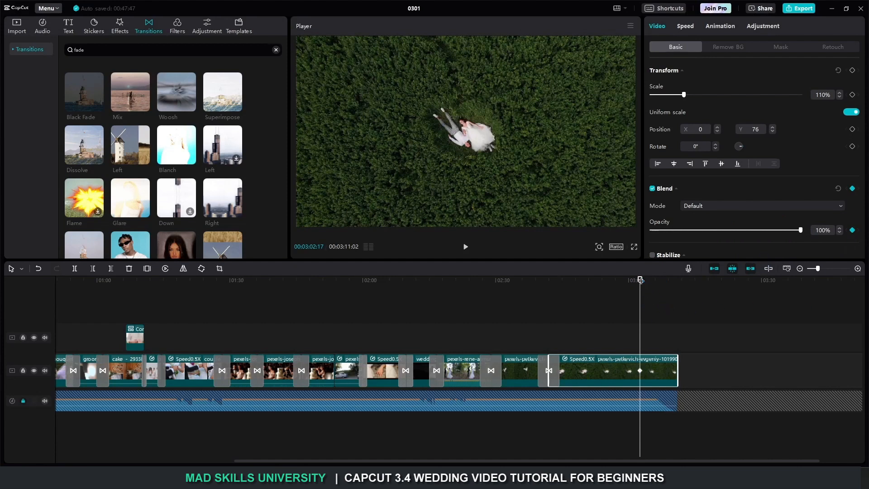
Step: Set the last aerial clip's opacity to 0% at its end so it fades out from the existing keyframe, and preview the fade
drag(645, 283, 679, 287)
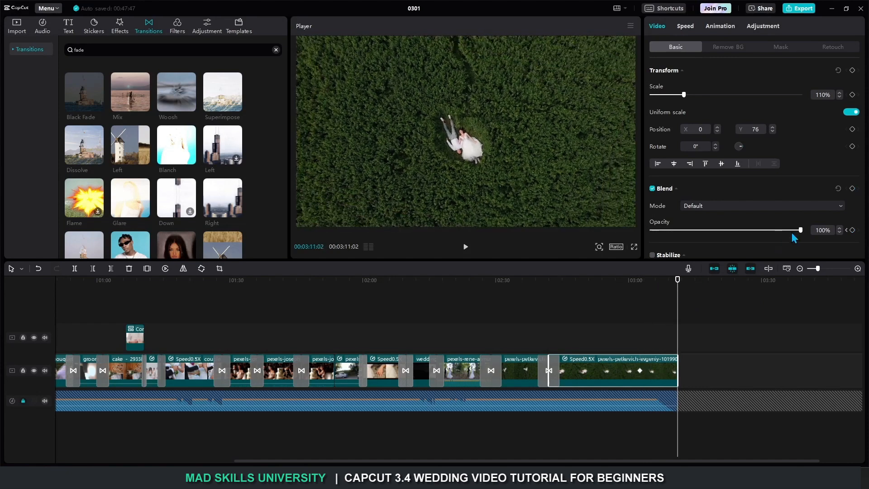
drag(800, 231, 630, 229)
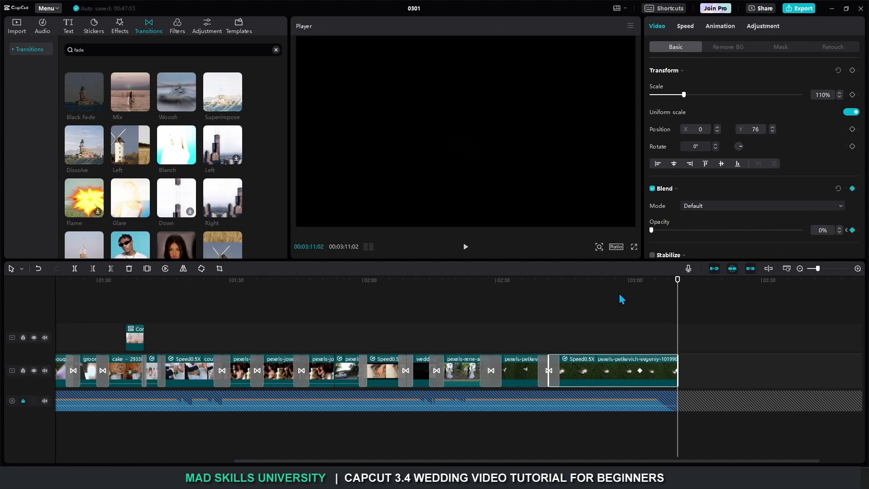
click(622, 299)
key(space)
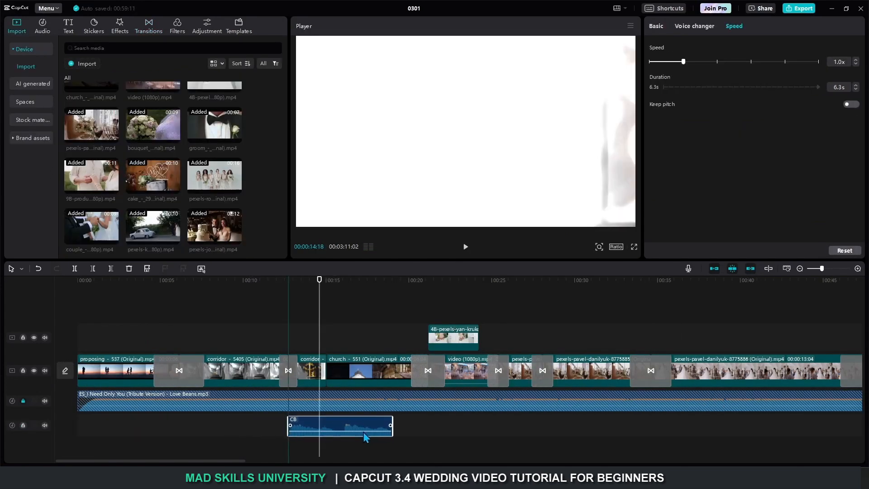
Step: Move the CB sound clip so it starts at 00:00:14:18, just before the church clip, and play it back
drag(363, 432, 371, 430)
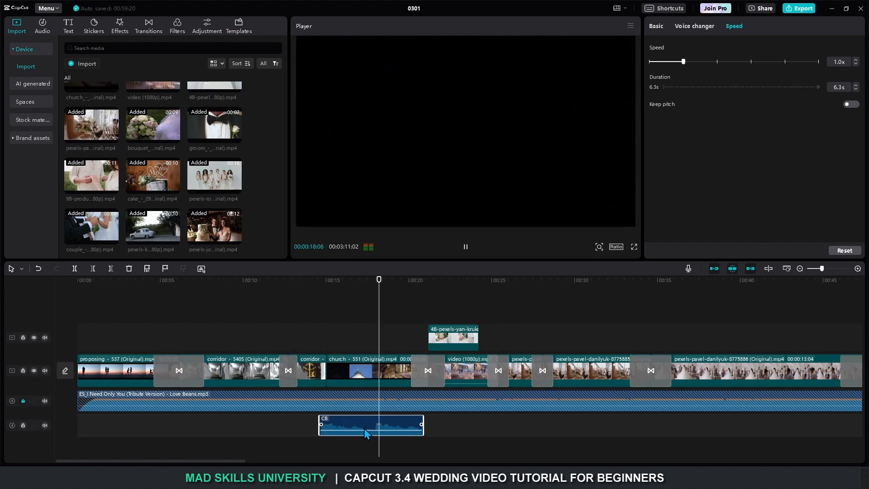
click(313, 298)
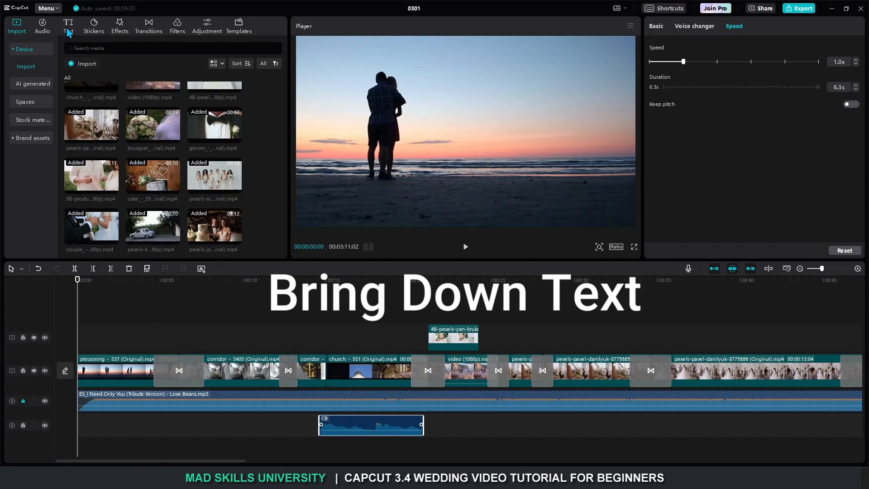
Step: Add a default text title over the start of the proposing clip with the couple's names in the frame's lower-right corner and change its font
click(69, 27)
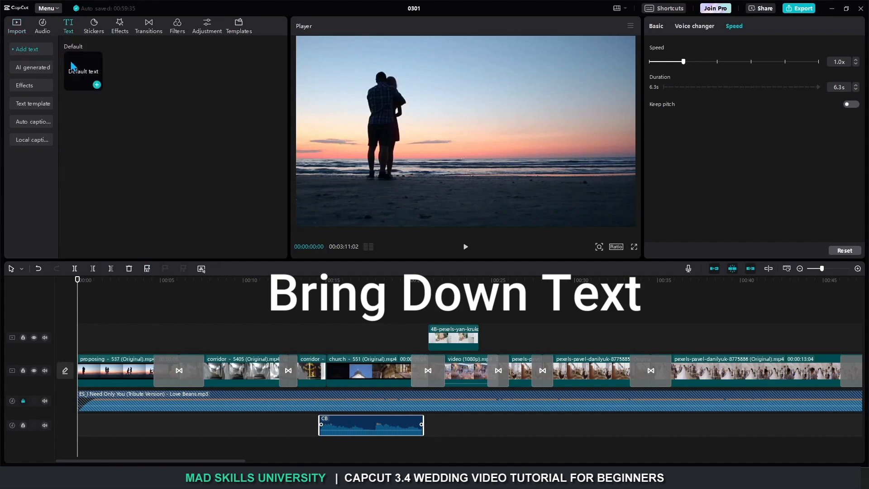
drag(73, 68, 74, 343)
click(753, 109)
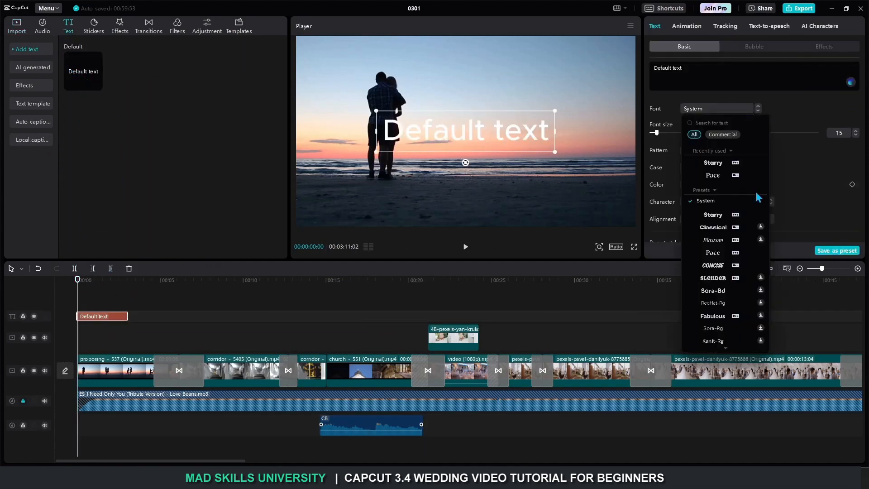
click(489, 166)
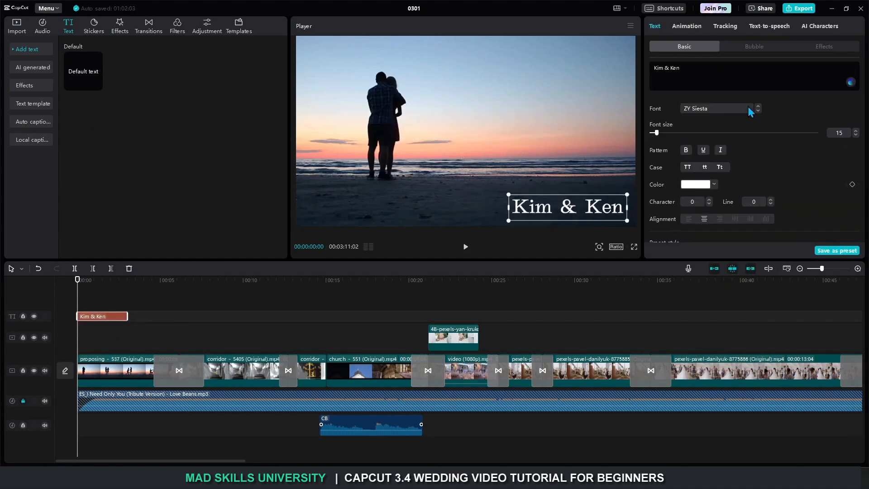
click(754, 108)
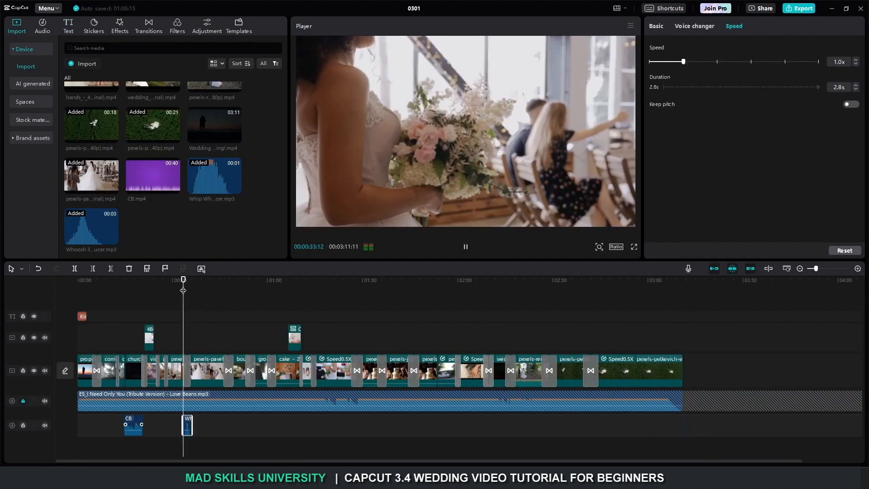
Step: Play through the whoosh sound effects under the transitions around 0:20 and 0:33 to check their timing
click(184, 294)
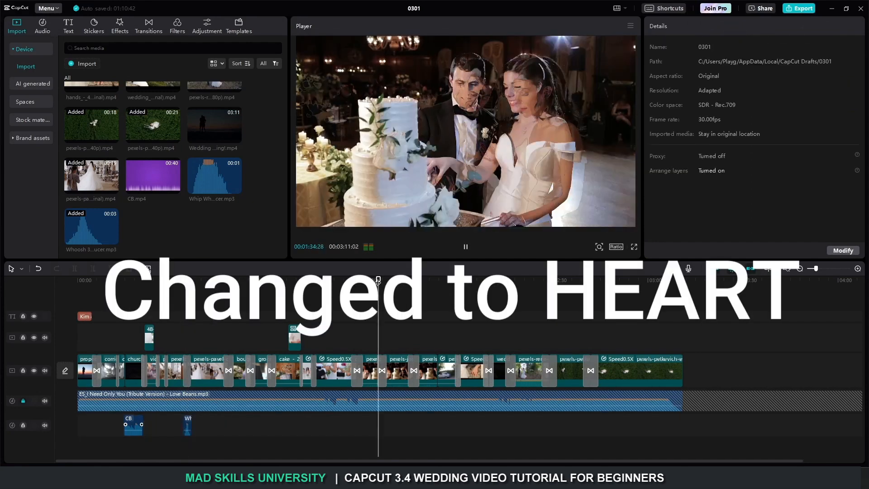
key(space)
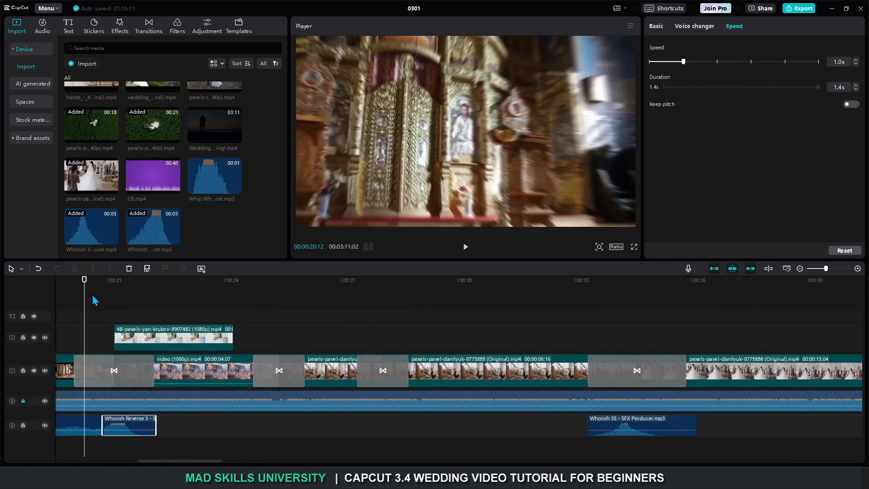
key(space)
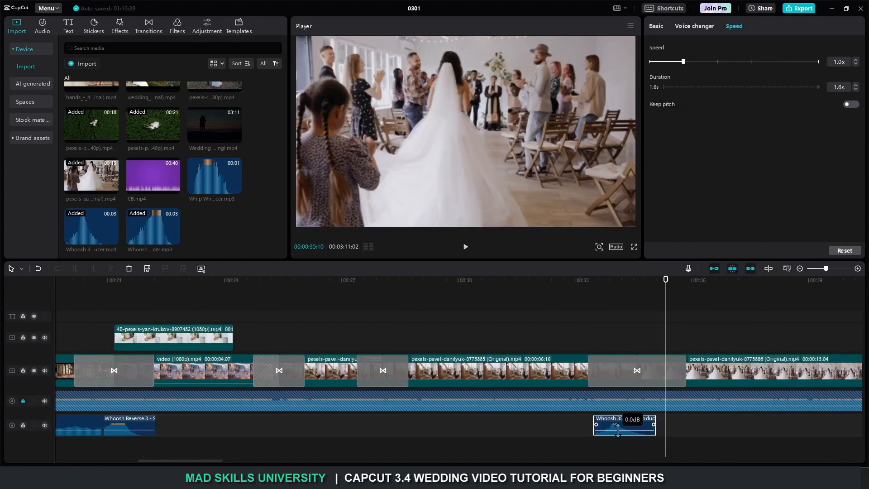
key(space)
click(588, 441)
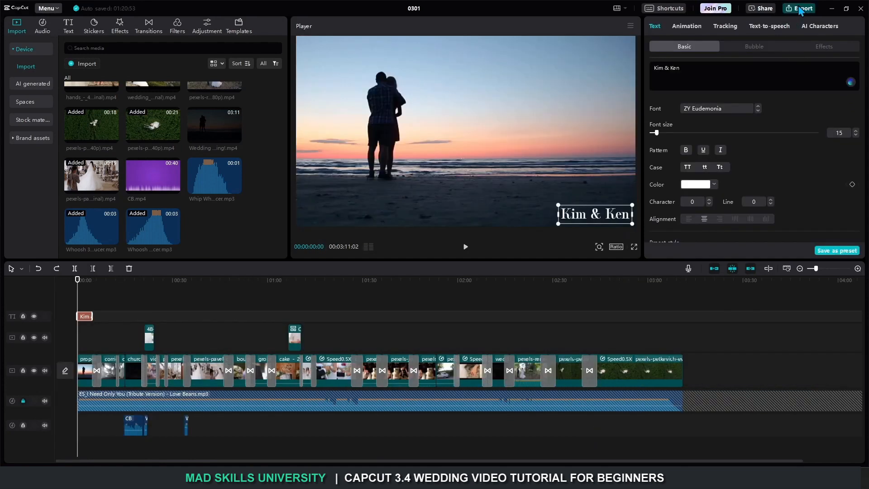
click(800, 9)
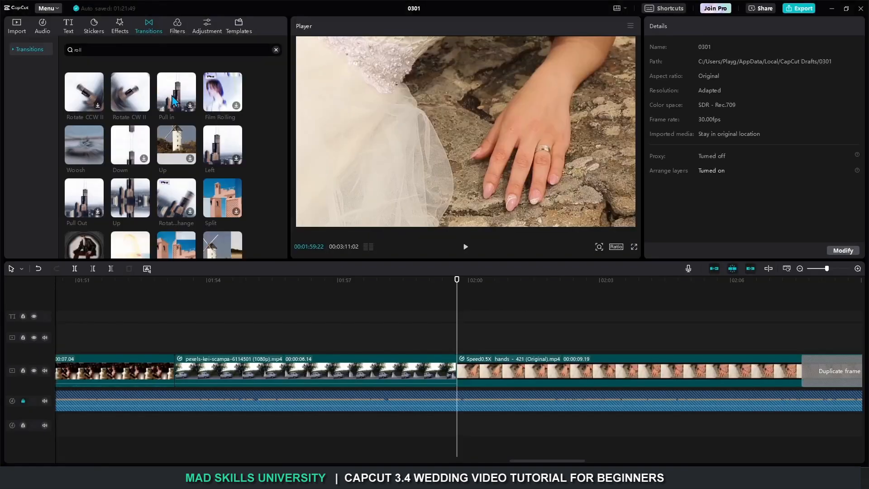
Step: Add a 2.1 s Up transition between the car clip and the hands clip and play through it
drag(171, 142, 457, 370)
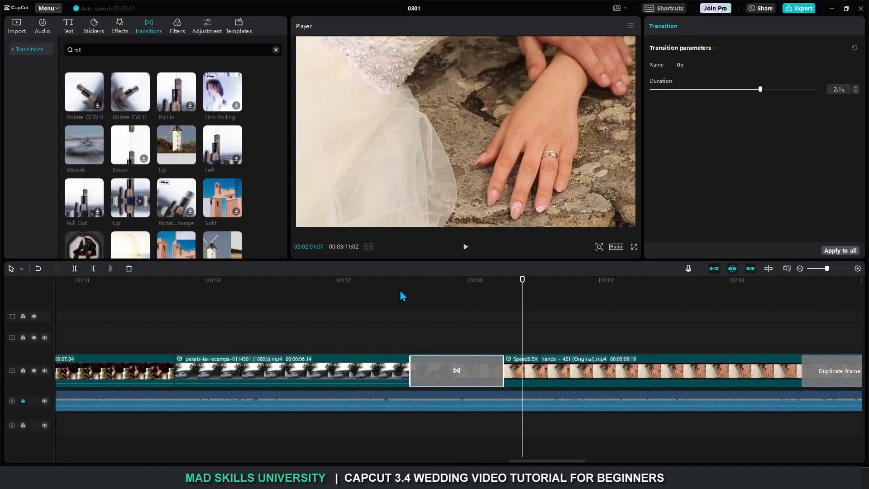
click(402, 292)
key(space)
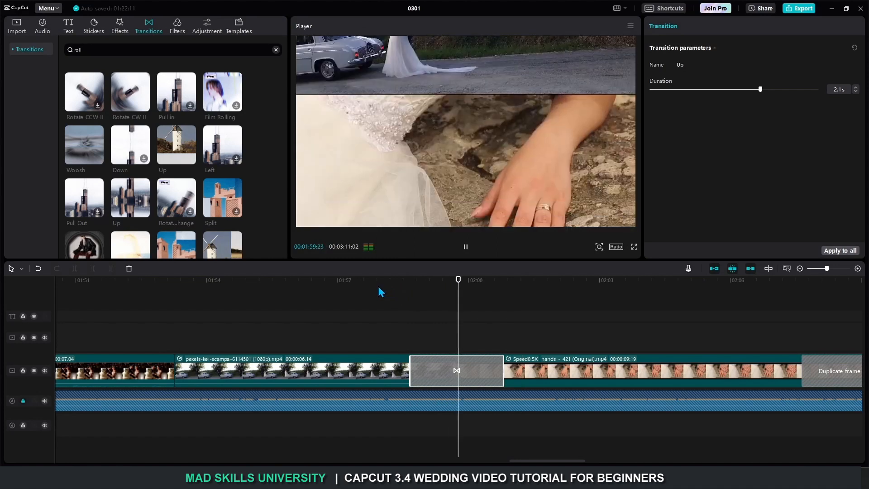
key(space)
Step: Start exporting the project, name the video "CapCut Wedding Video" and choose its destination folder
click(787, 268)
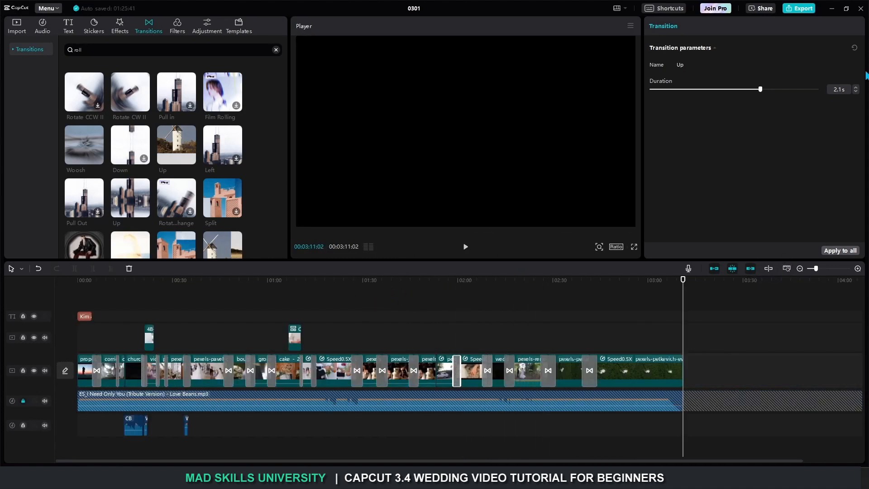
click(799, 8)
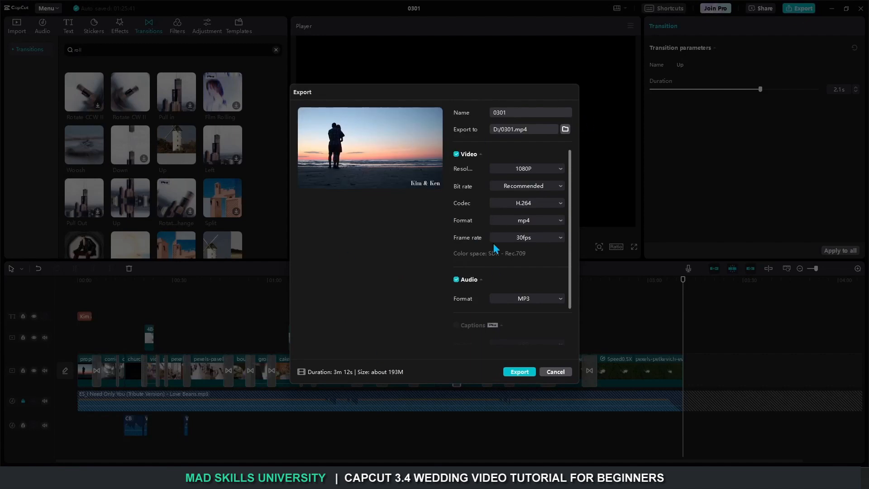
double_click(507, 112)
text(CapCut Wedding Video)
click(565, 129)
click(692, 313)
Step: Set the export bit rate to Higher and export the video as a 1080P H.264 mp4 at 30fps
click(557, 187)
click(518, 229)
click(519, 372)
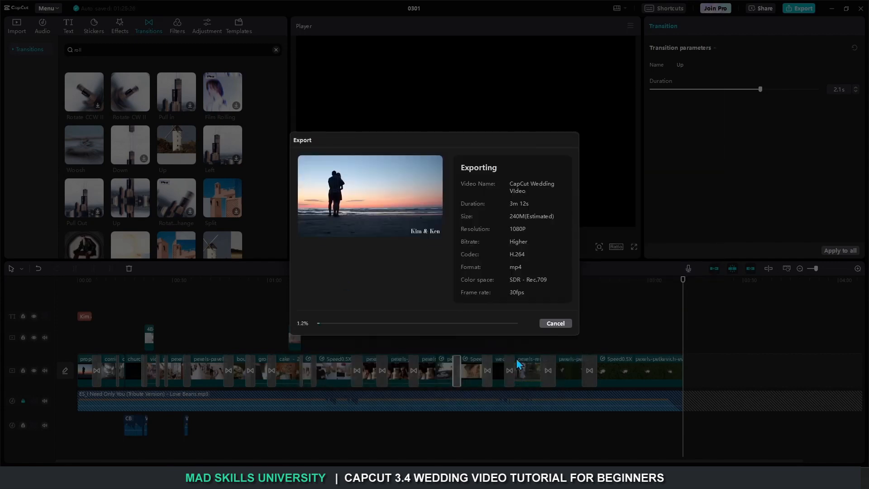